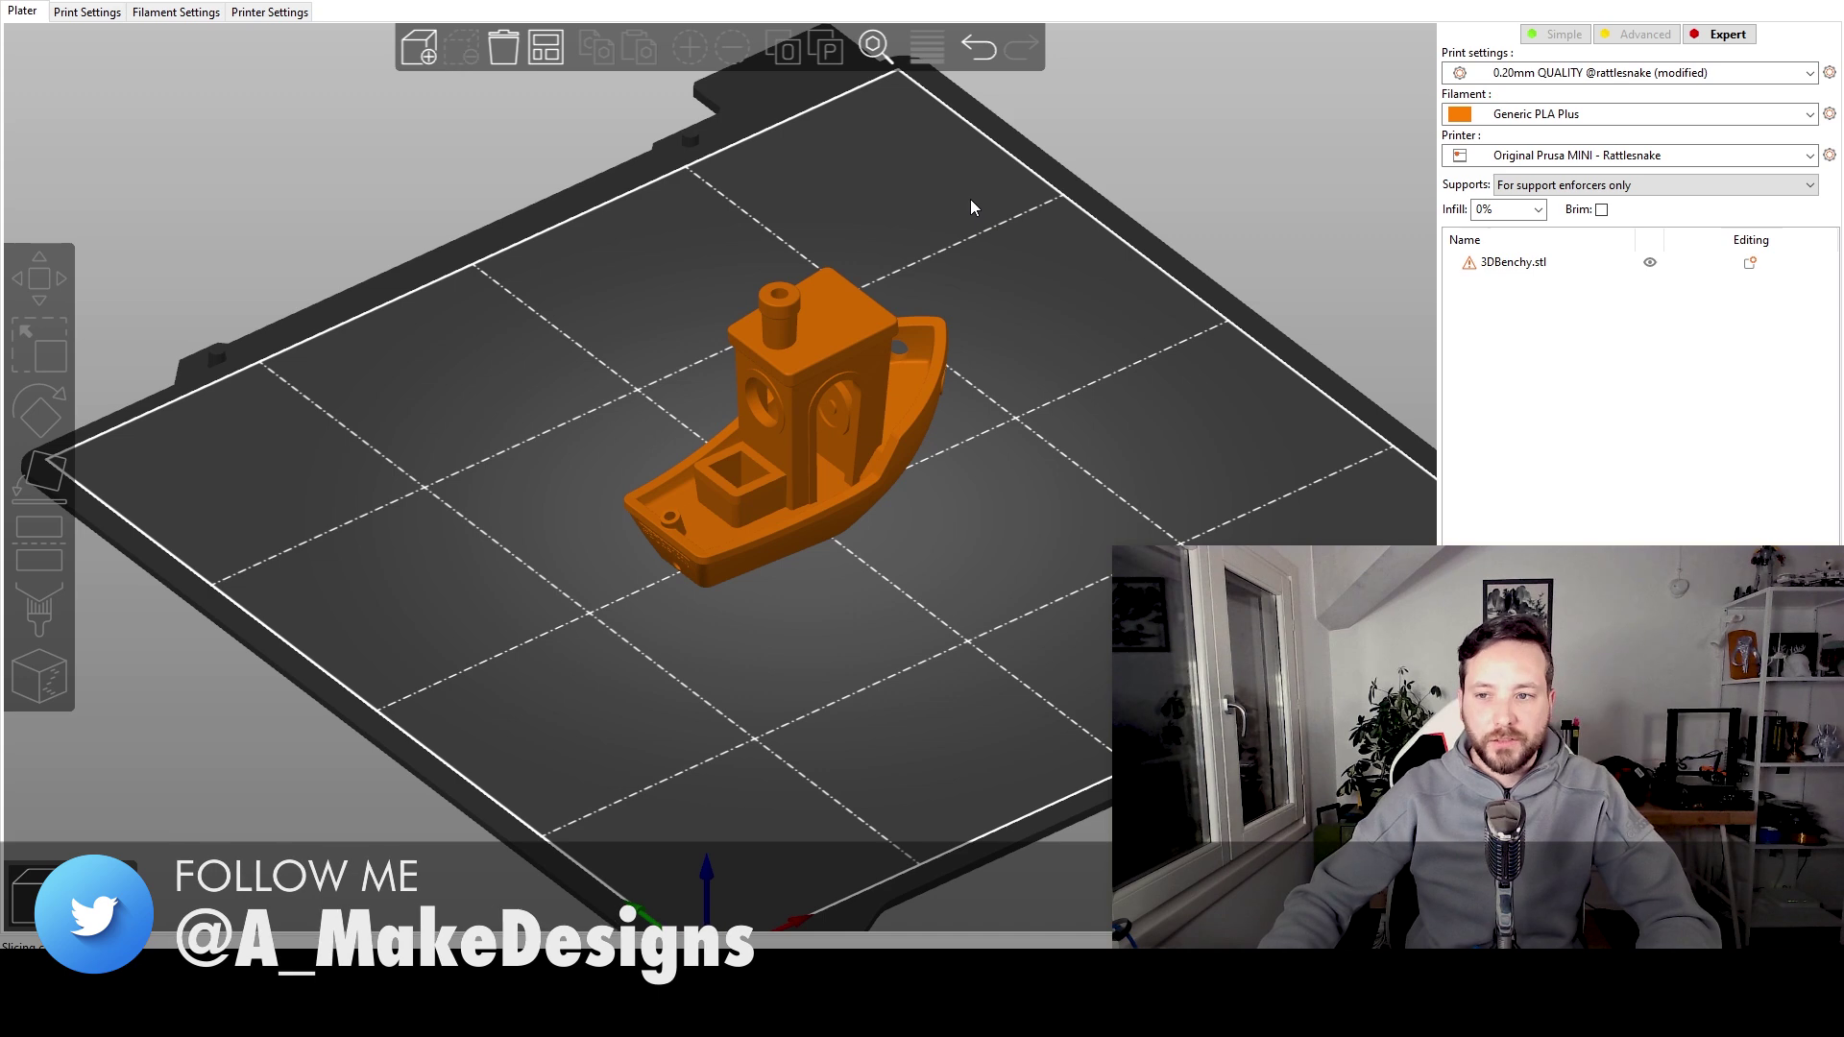
Step: Review the infill, layer height, speed and extrusion width pages in Print Settings
left_click(86, 13)
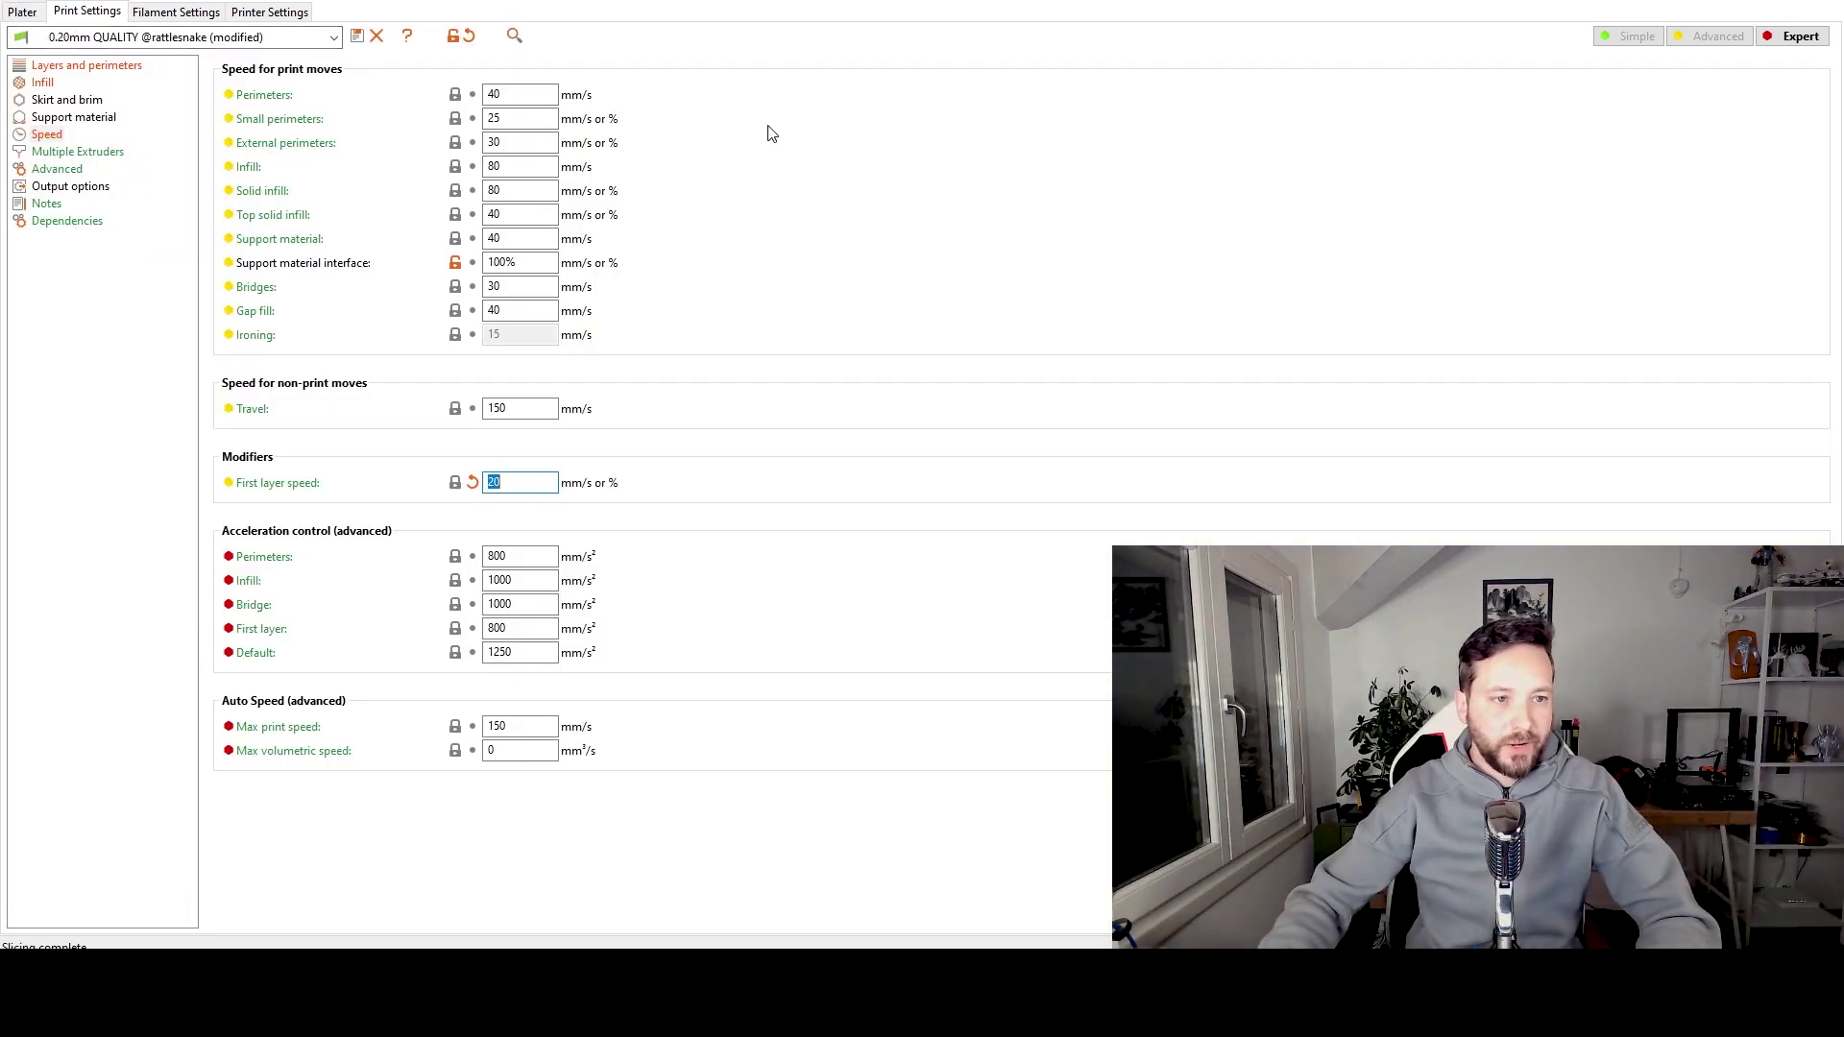
left_click(44, 82)
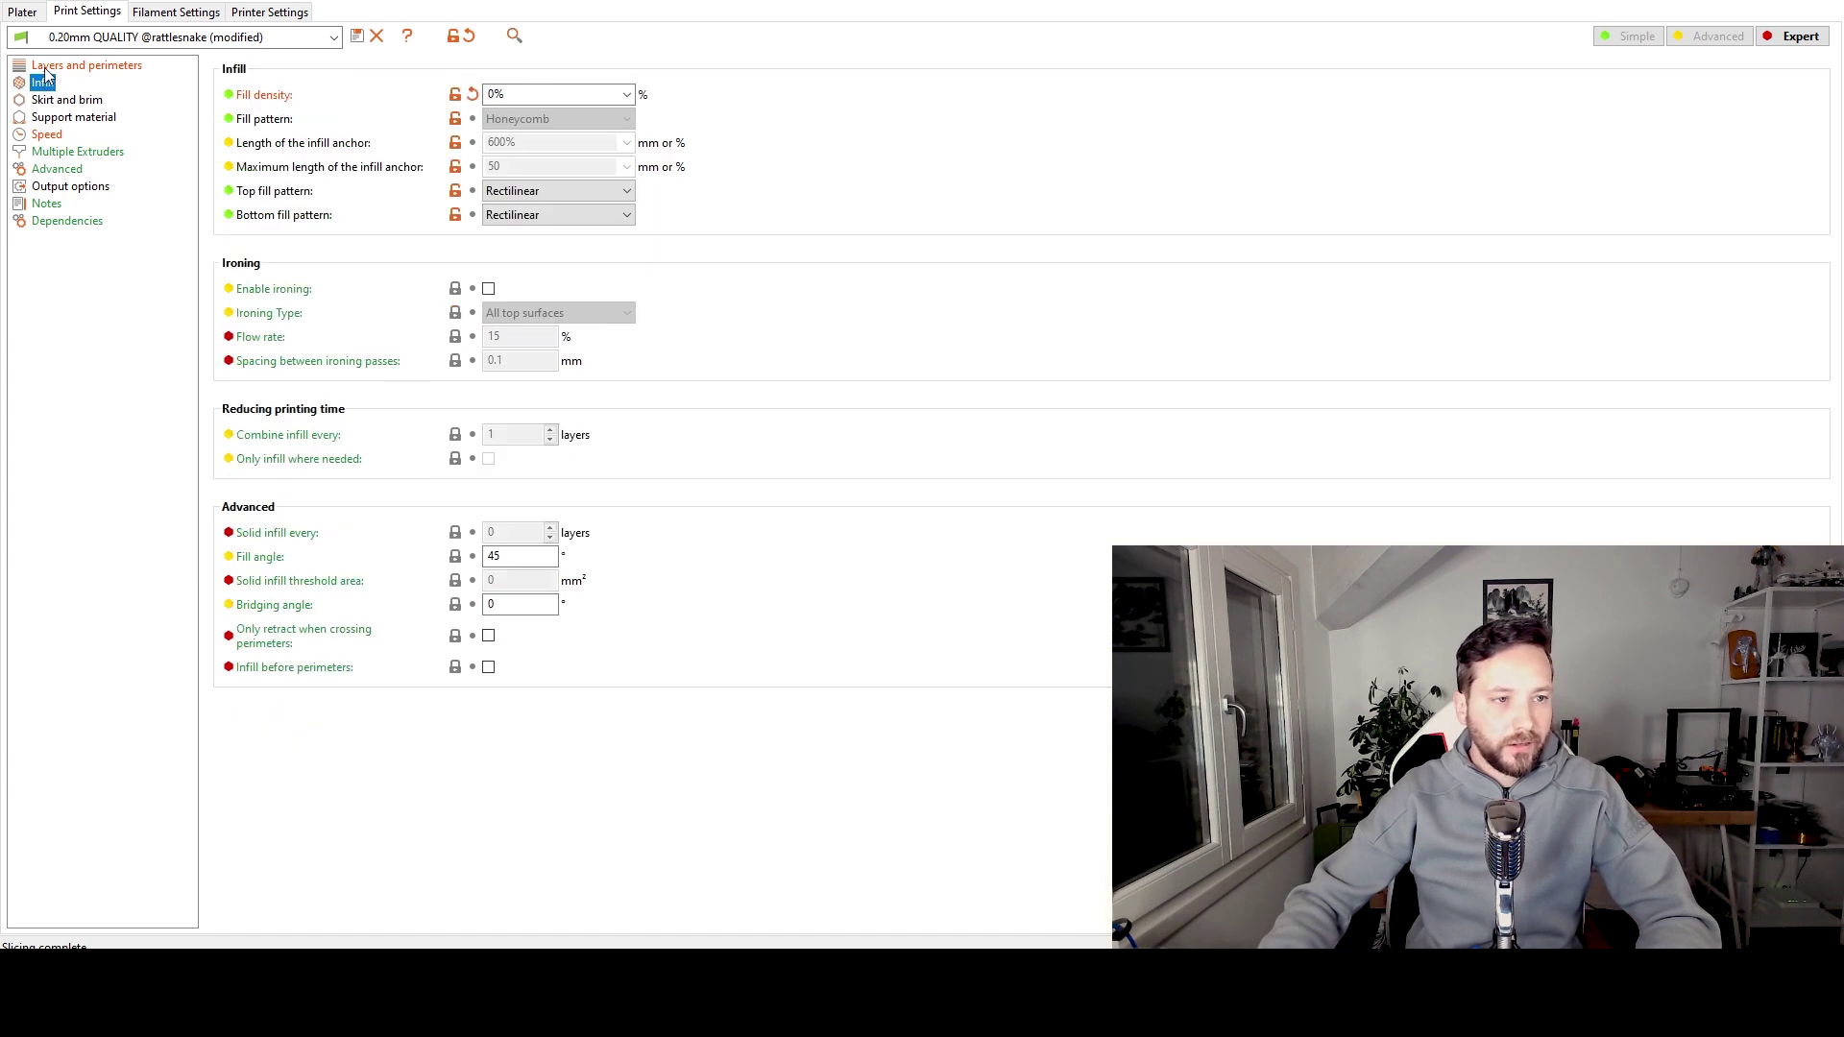
left_click(57, 65)
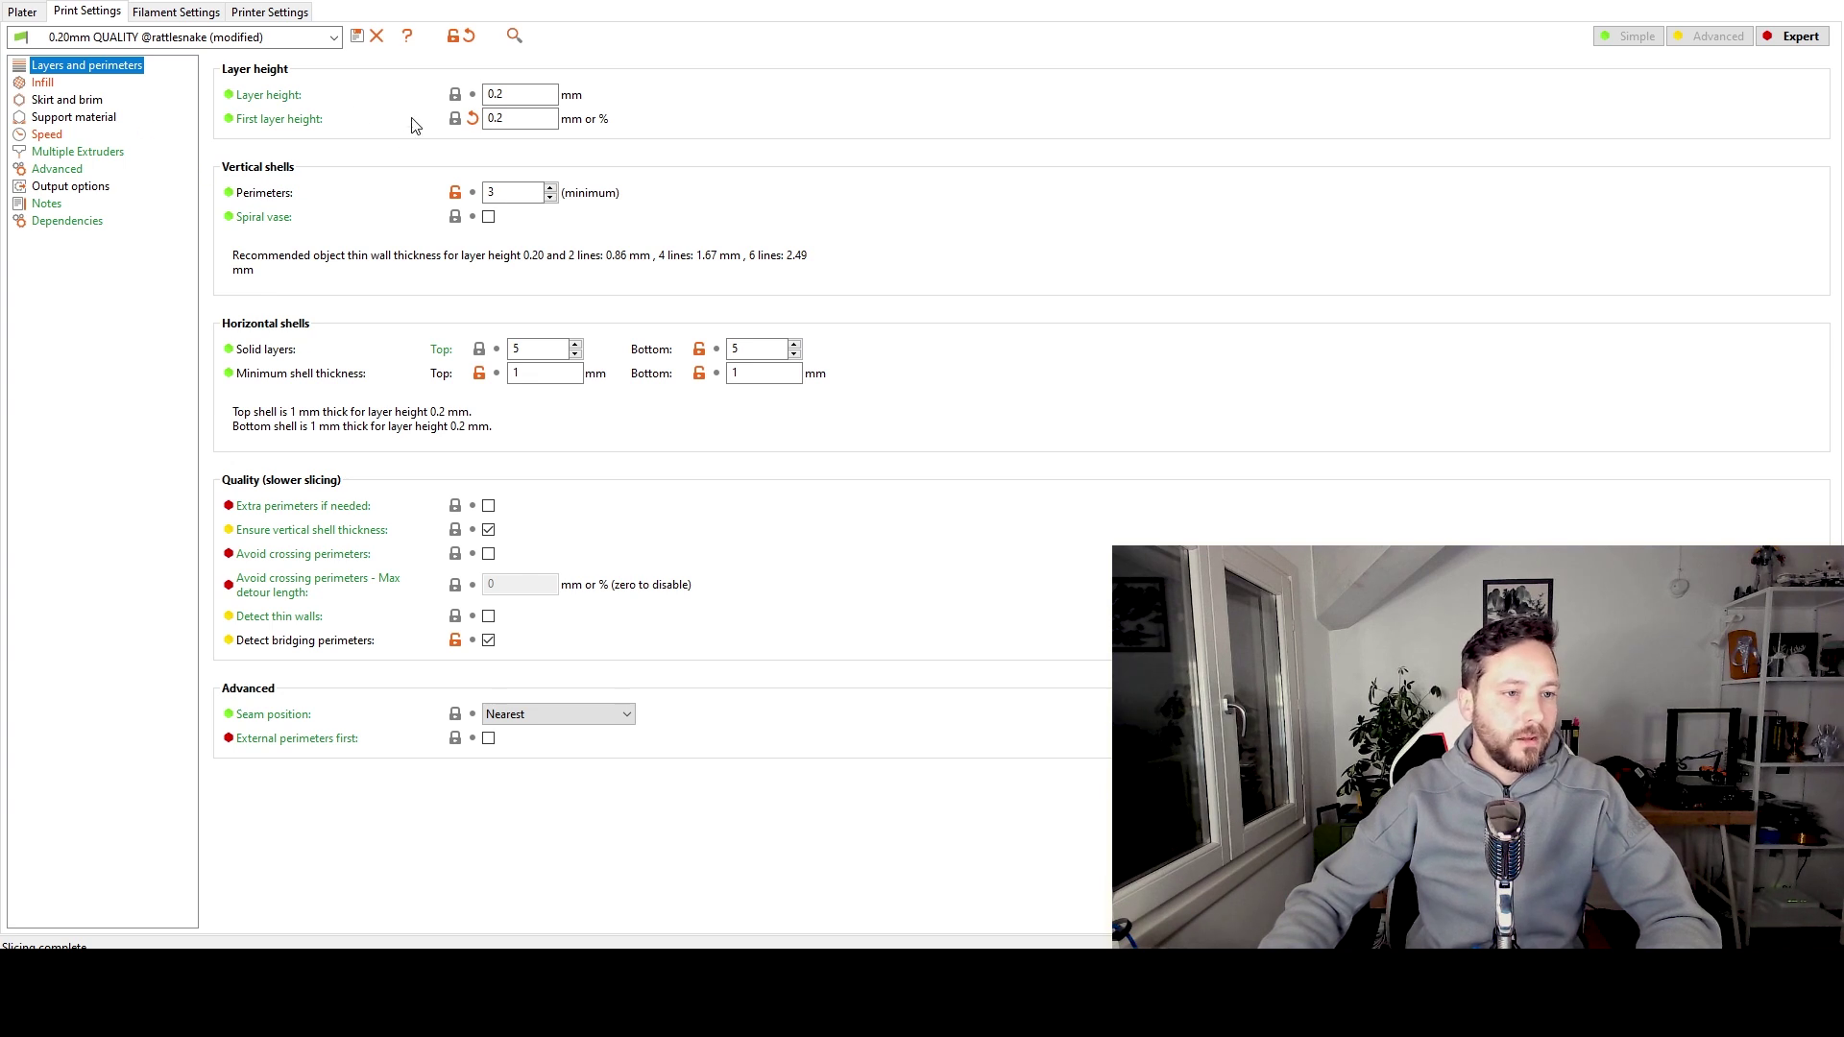
left_click(64, 137)
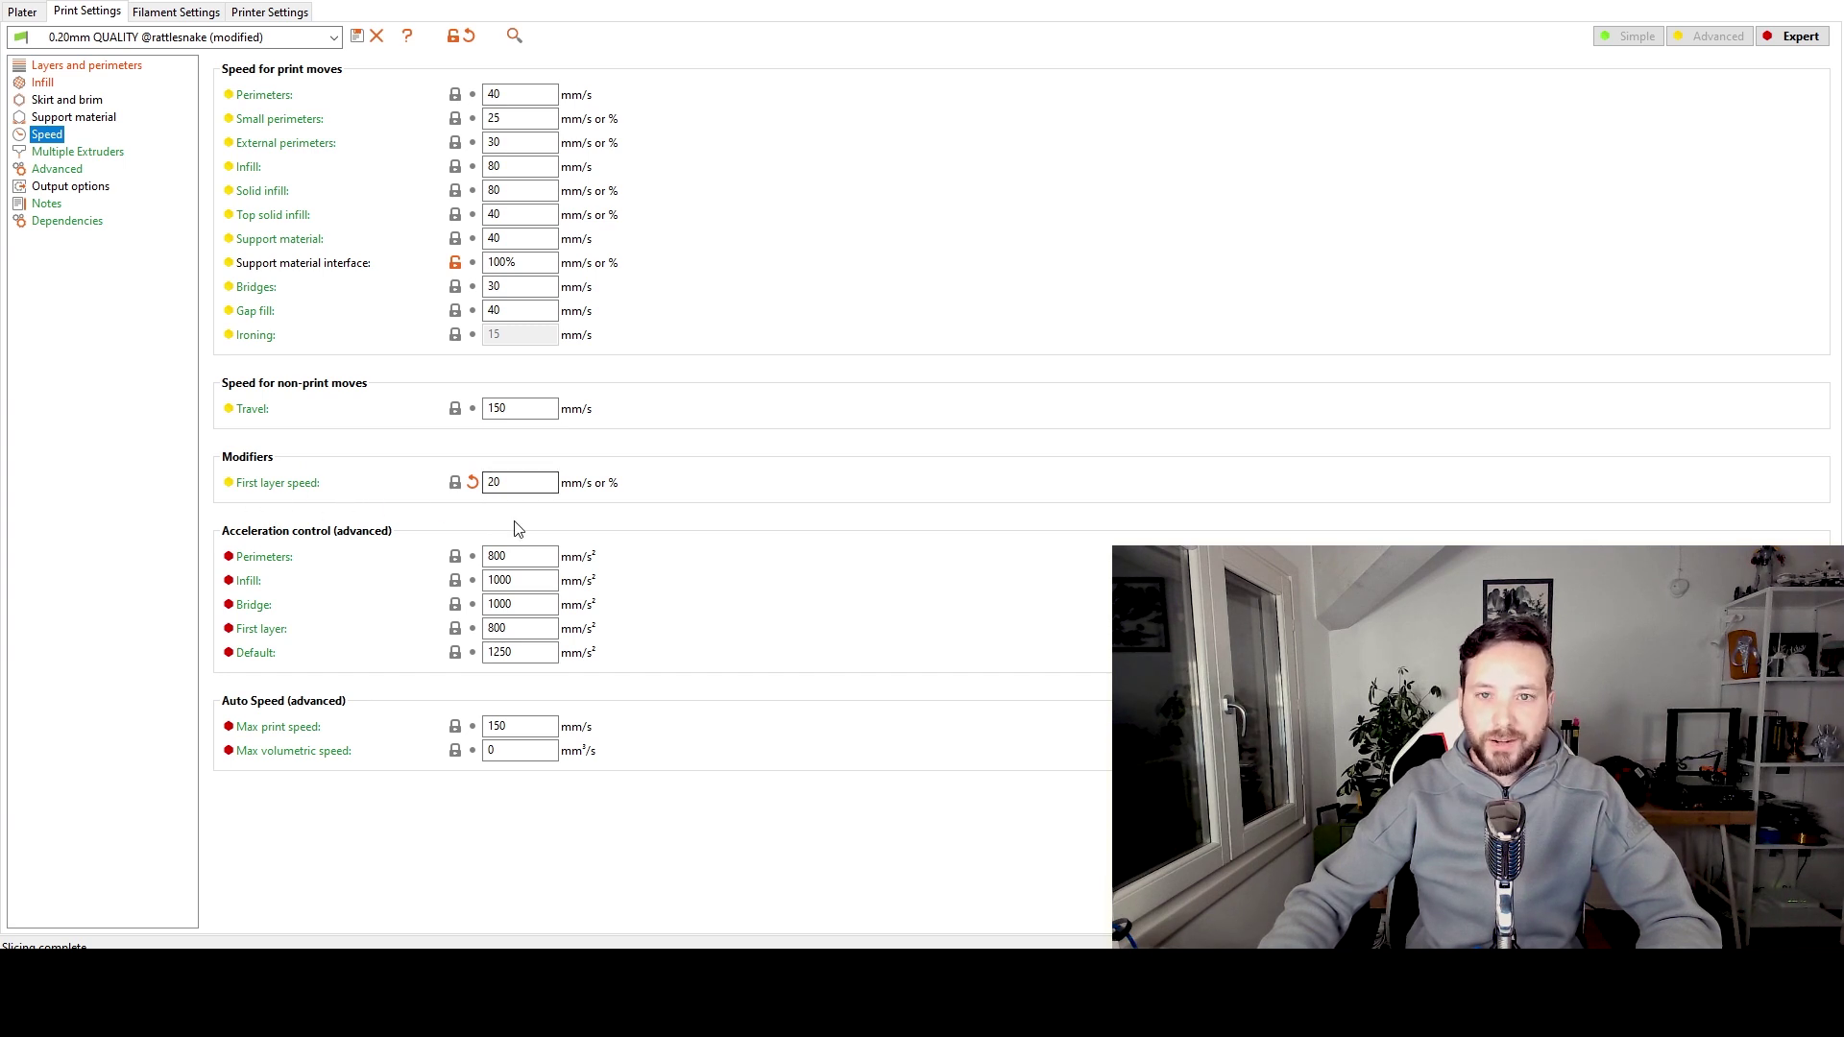
left_click(58, 170)
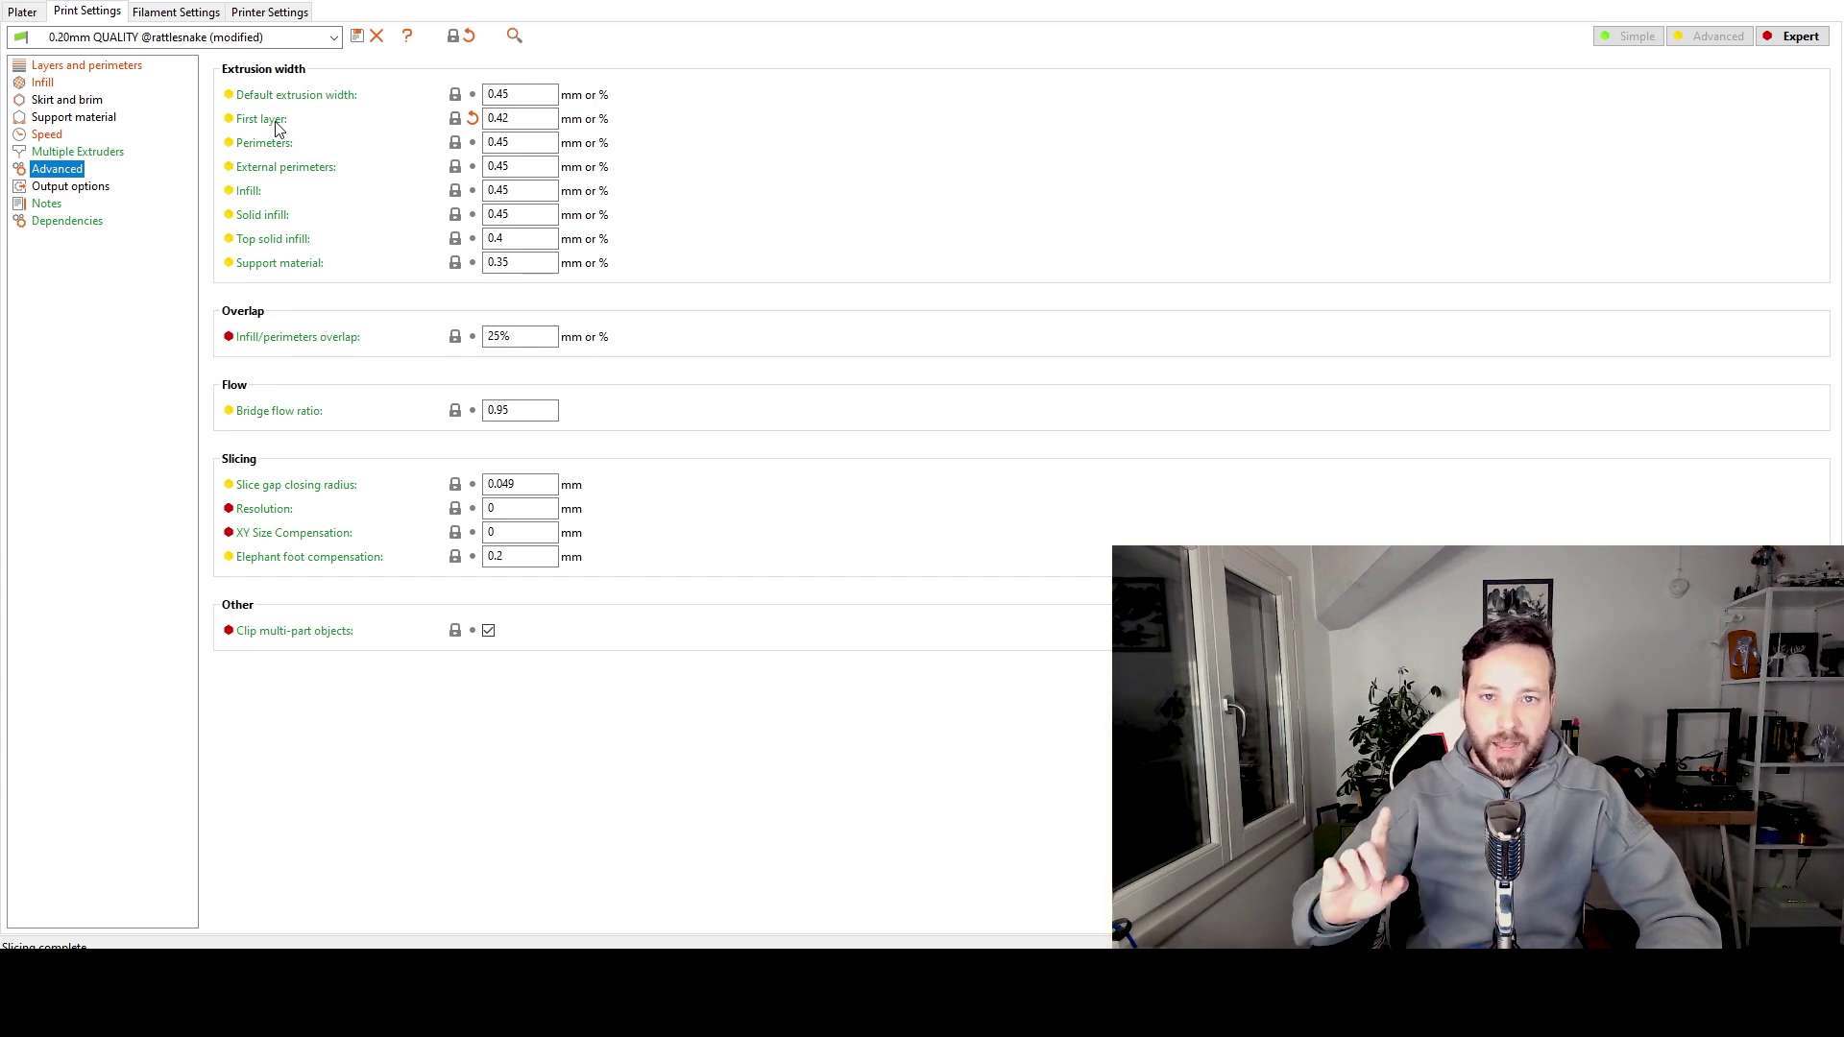
Step: Back on the plater, limit the sliced preview to the first layer and zoom in on it
left_click(22, 12)
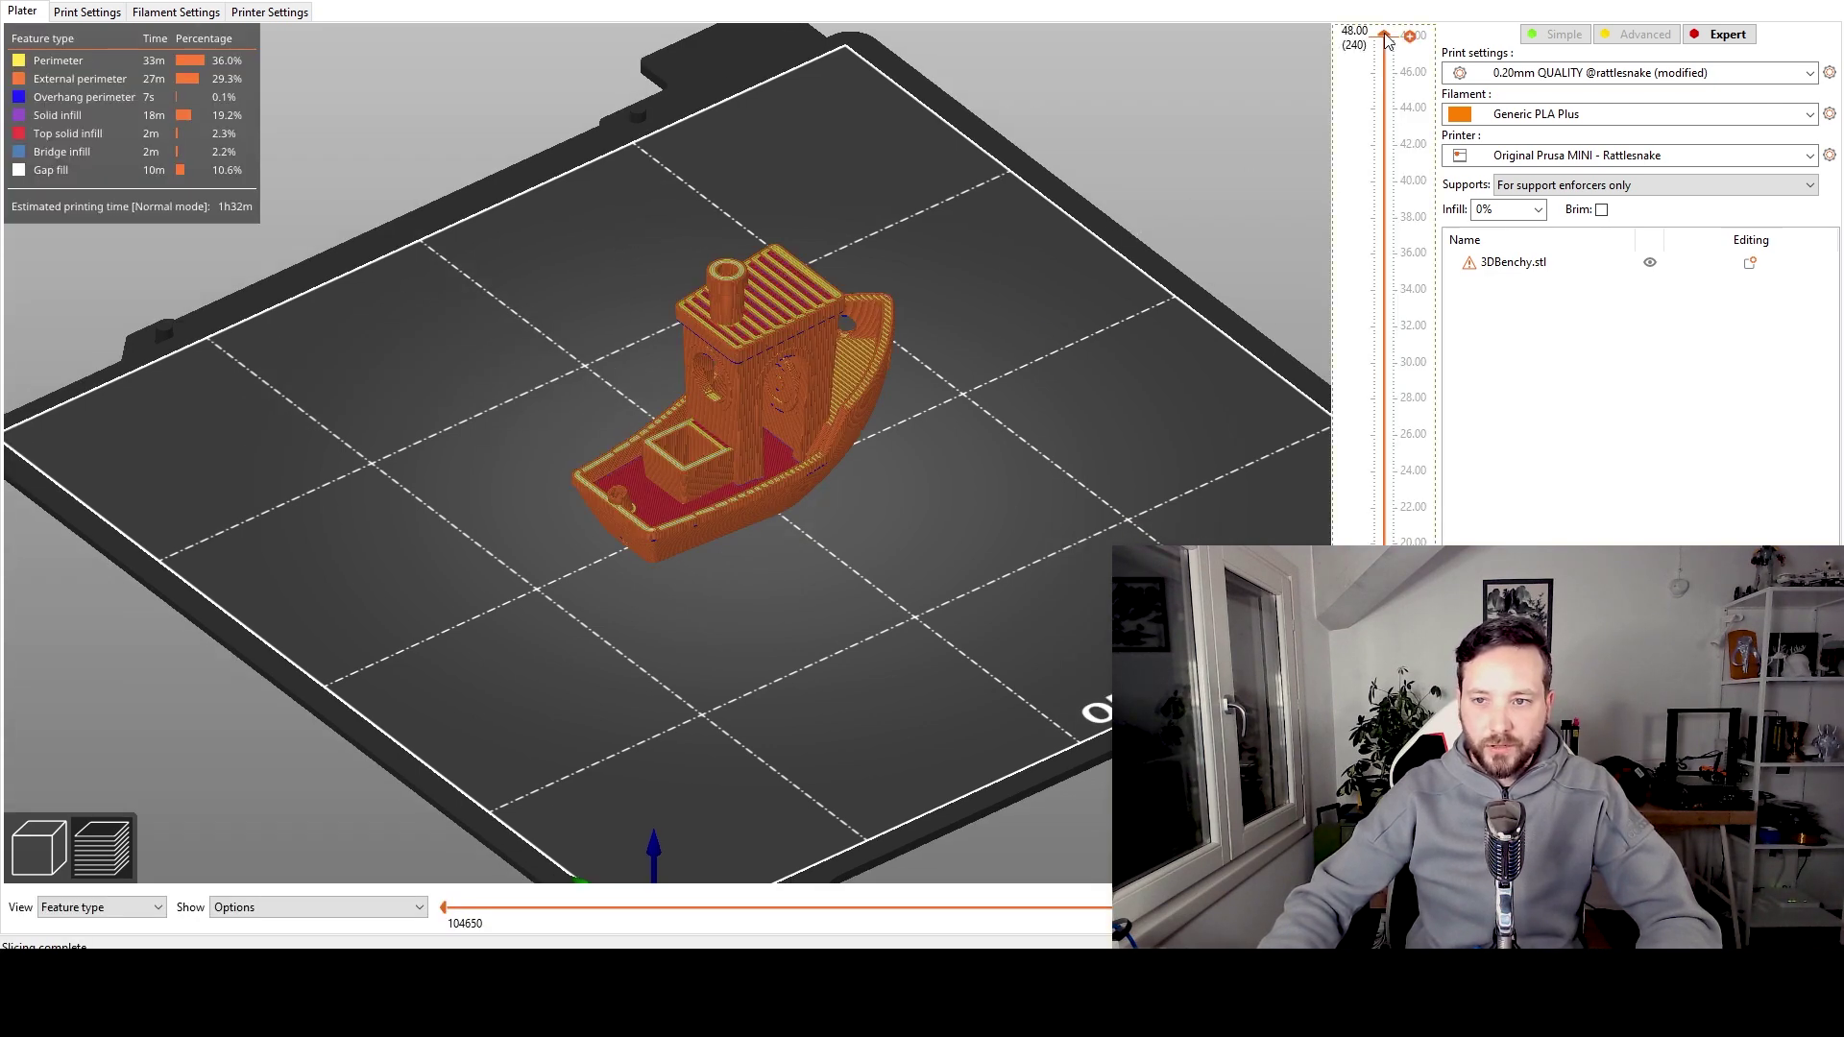
left_click_drag(1386, 39, 1384, 897)
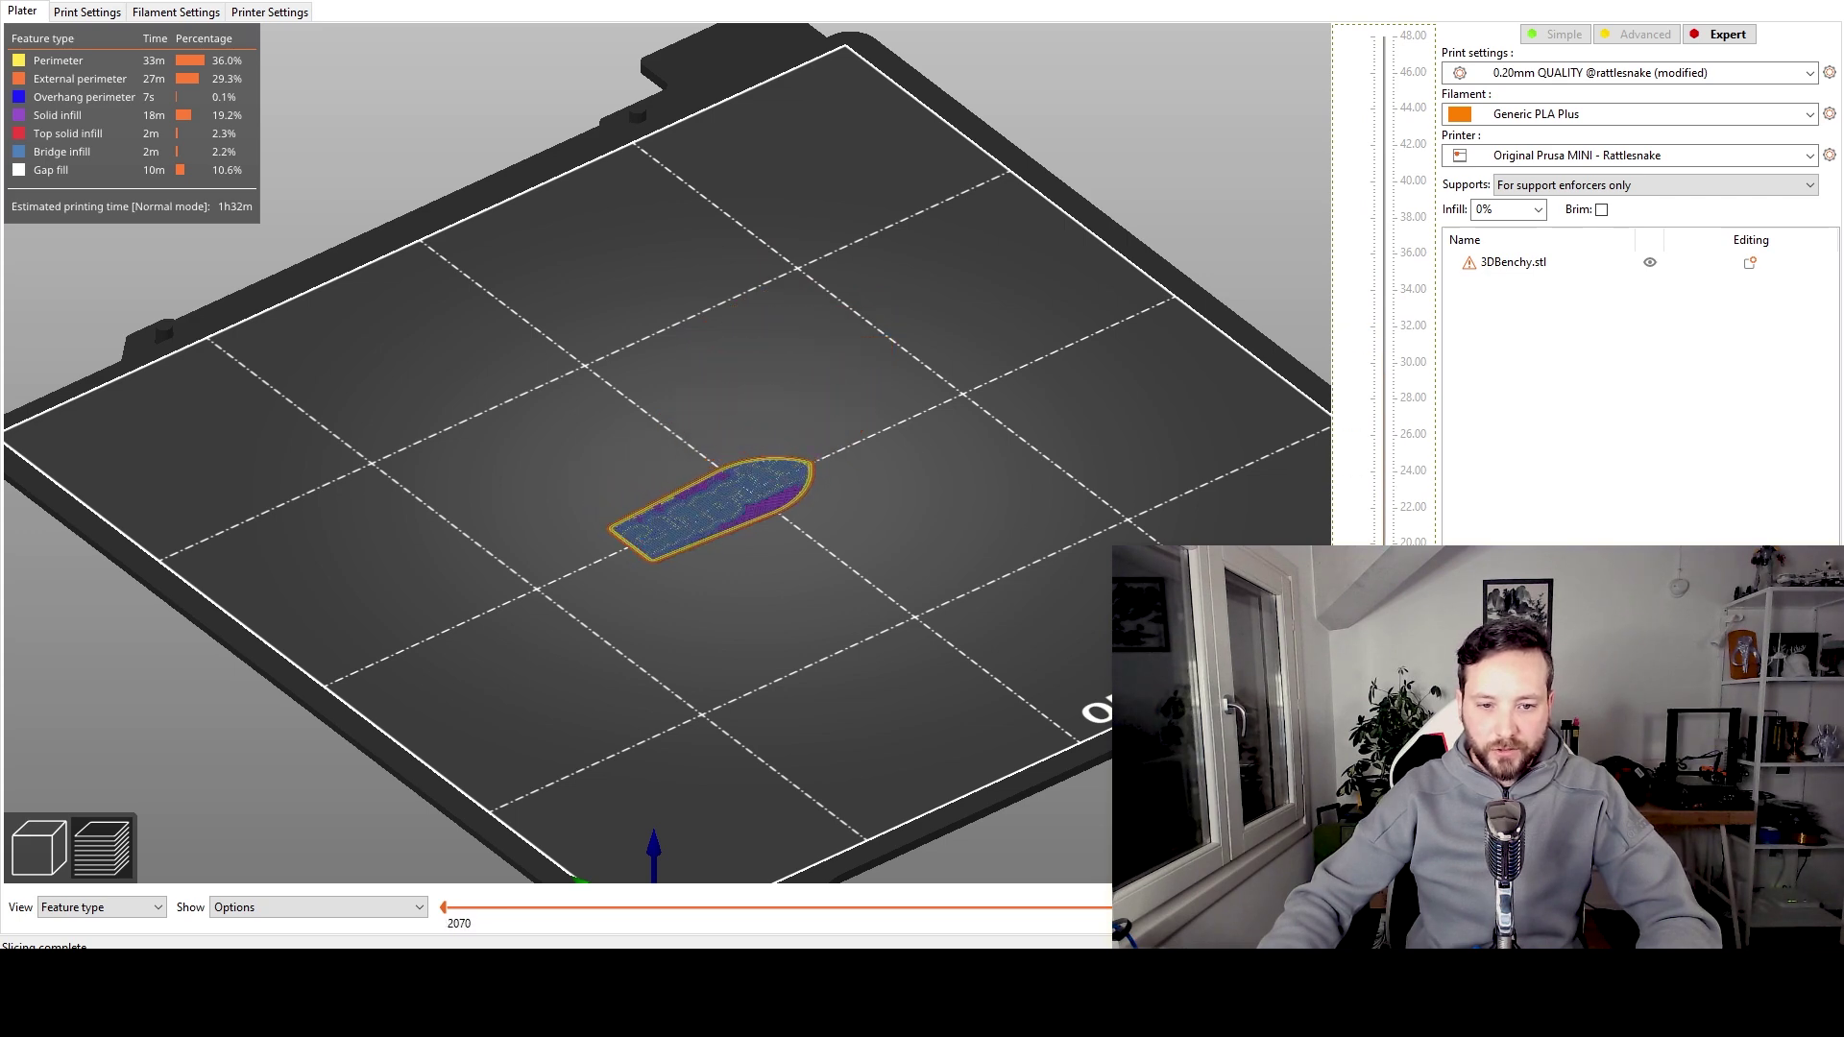
scroll(634, 580, "up", 5)
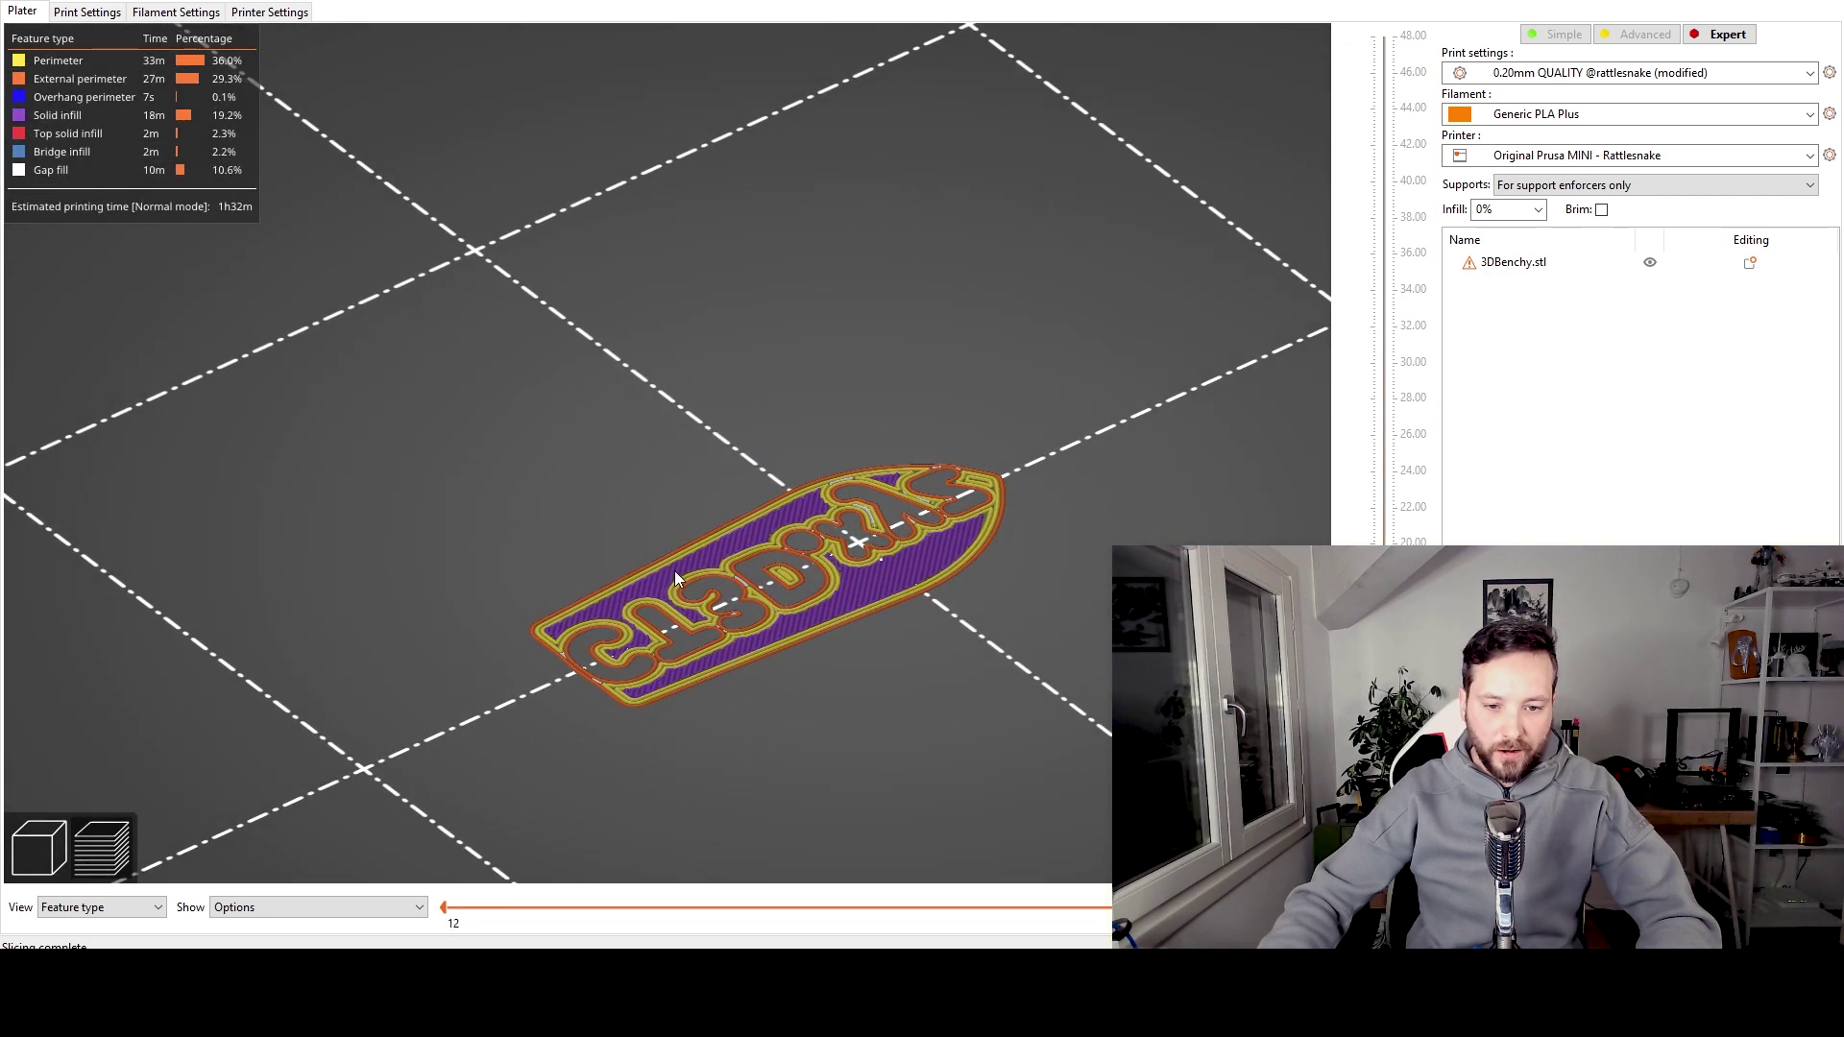
scroll(676, 576, "up", 5)
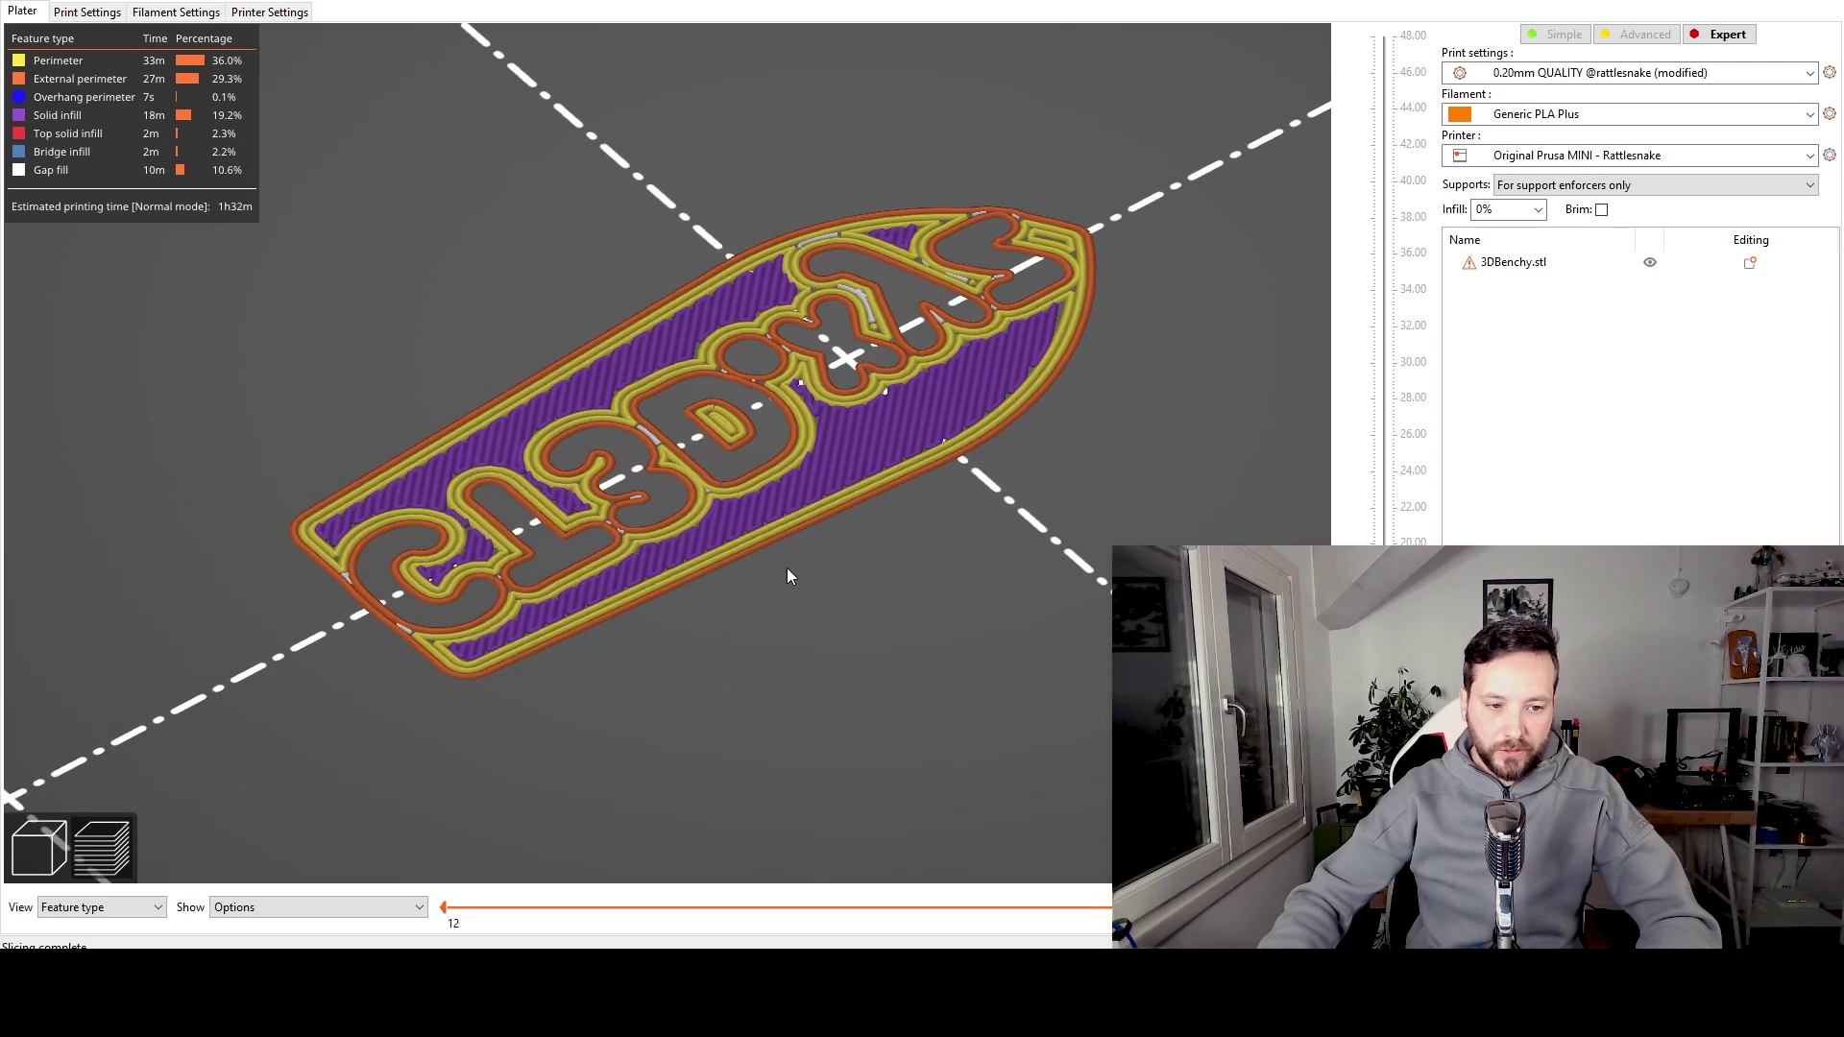
scroll(787, 577, "up", 2)
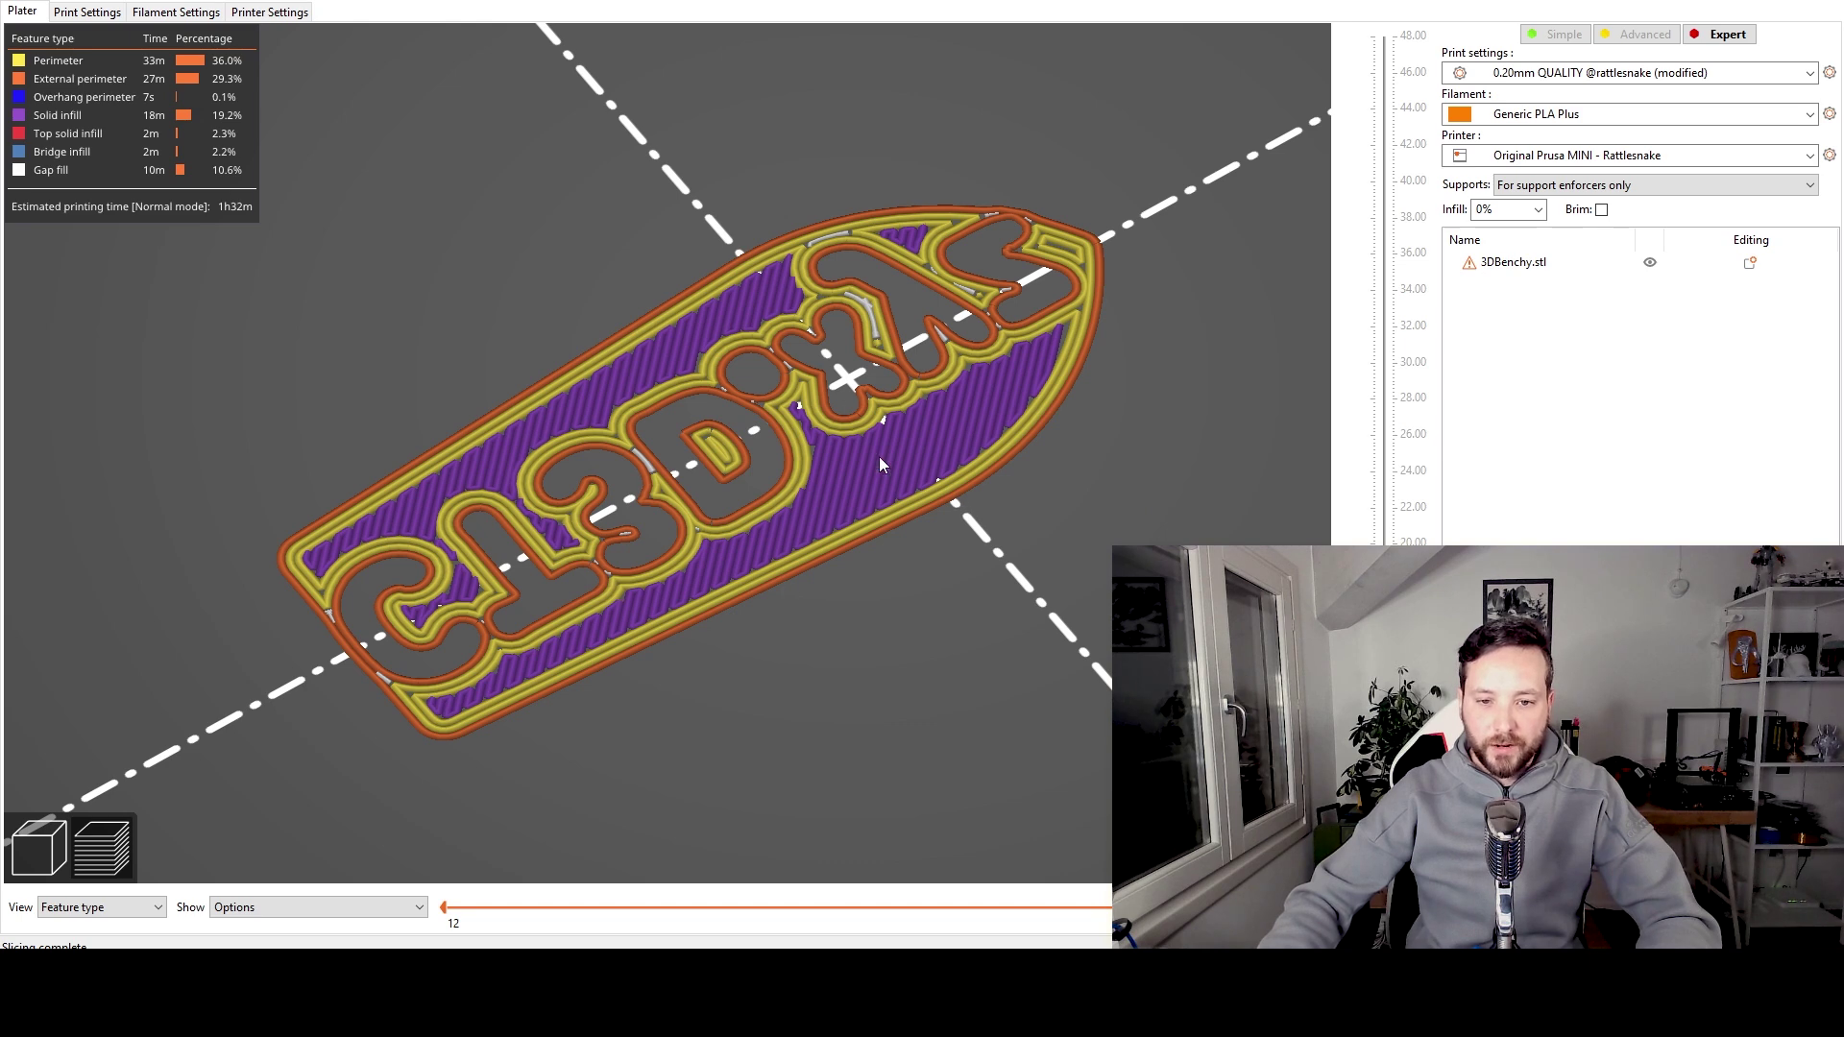
scroll(921, 534, "down", 2)
scroll(921, 534, "up", 1)
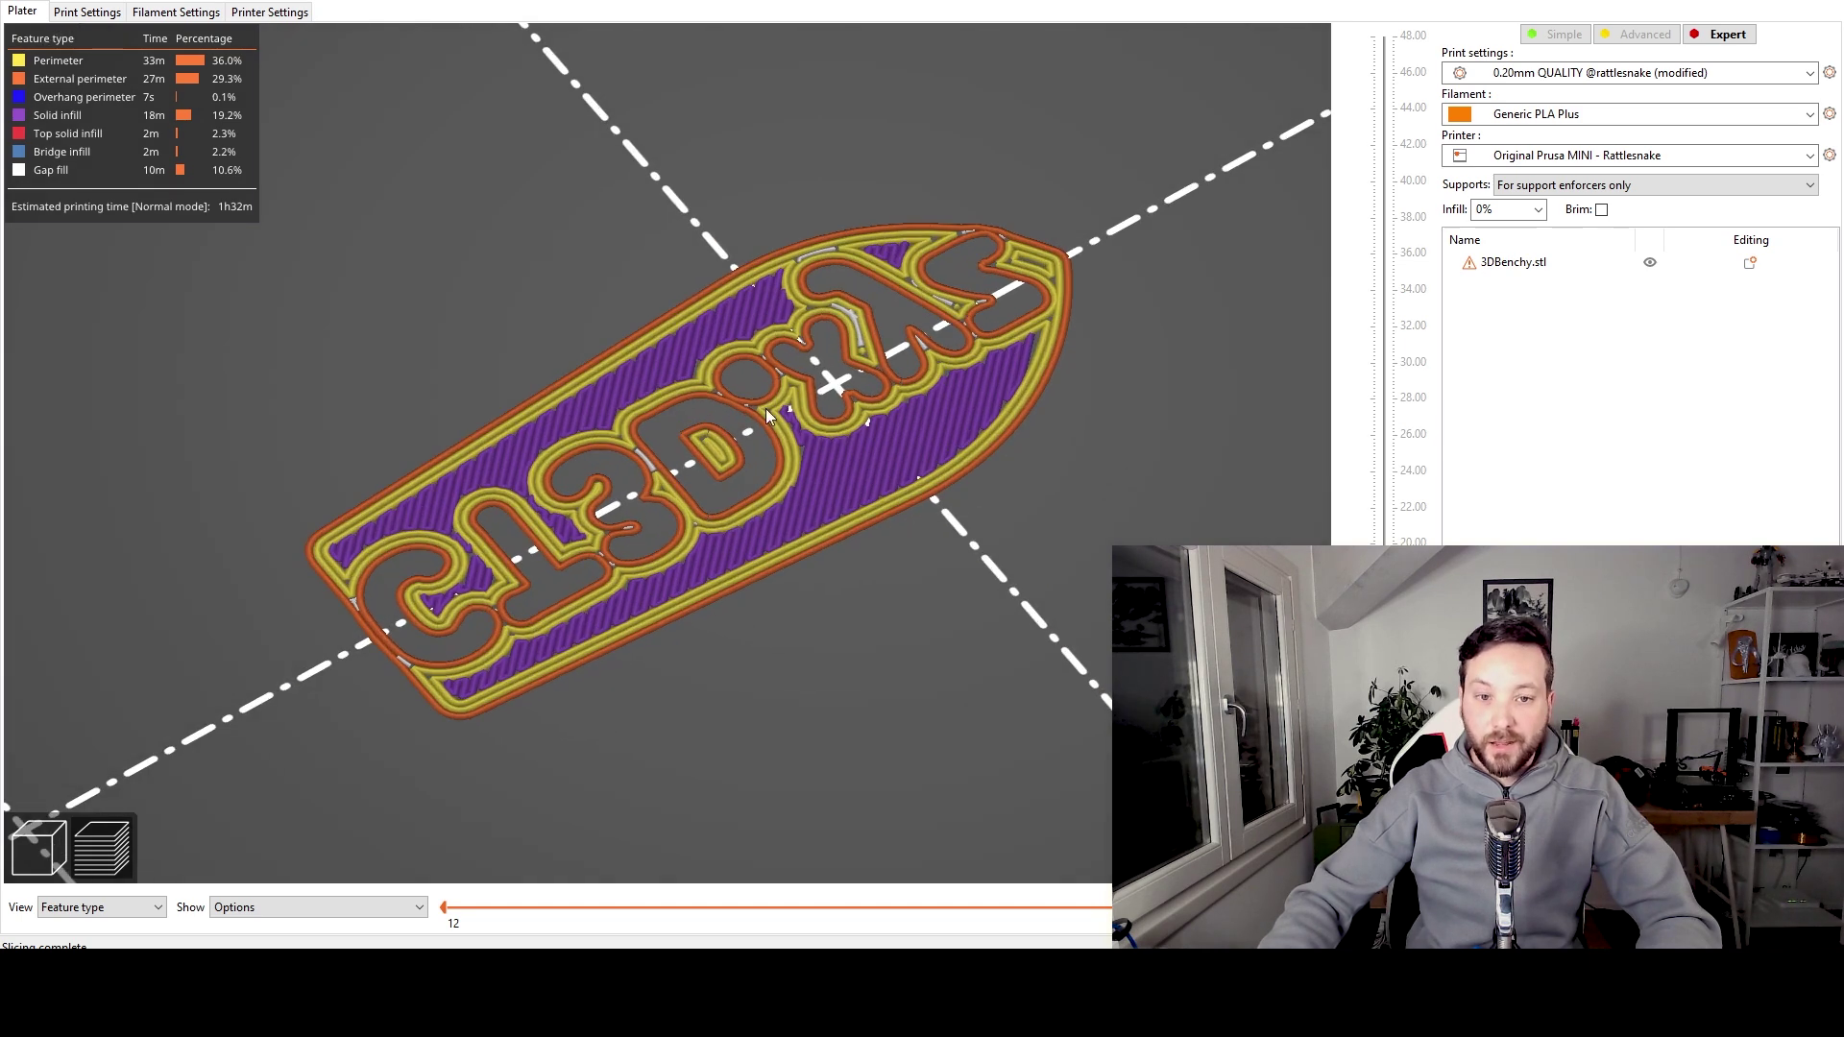
scroll(889, 569, "down", 3)
scroll(906, 561, "up", 2)
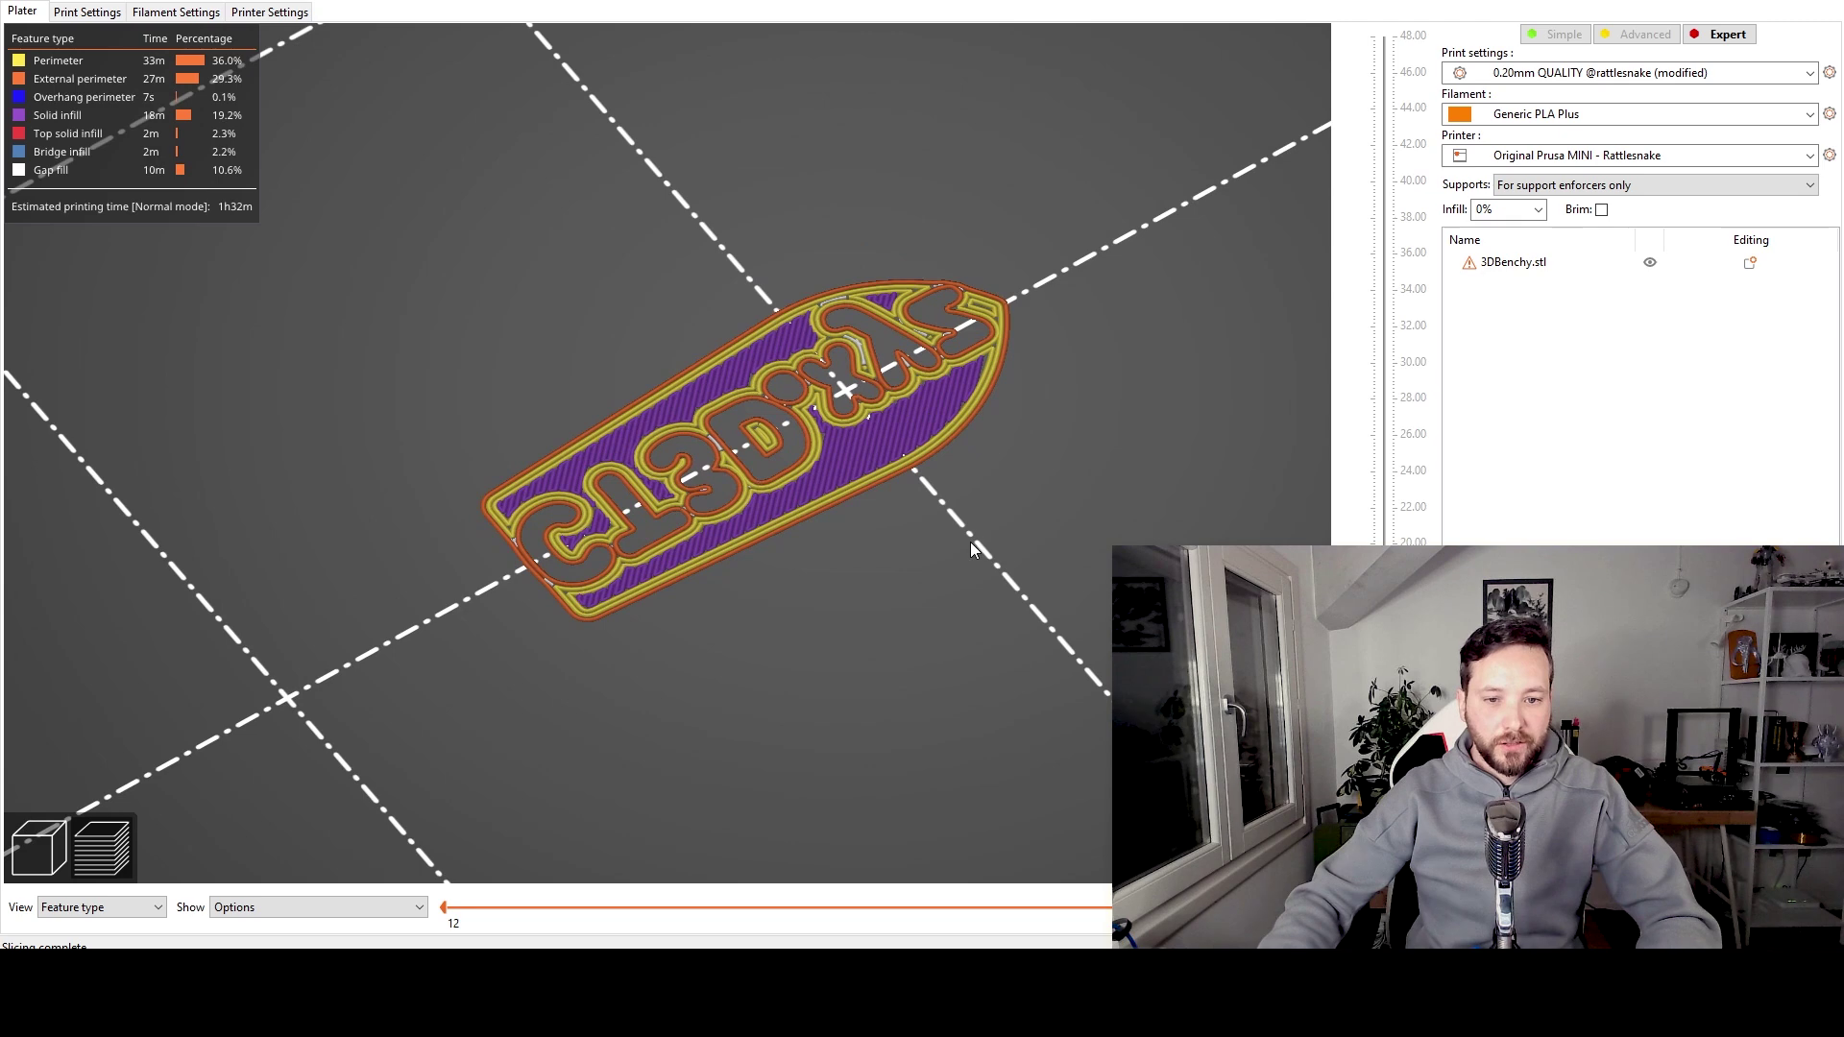
scroll(974, 509, "up", 3)
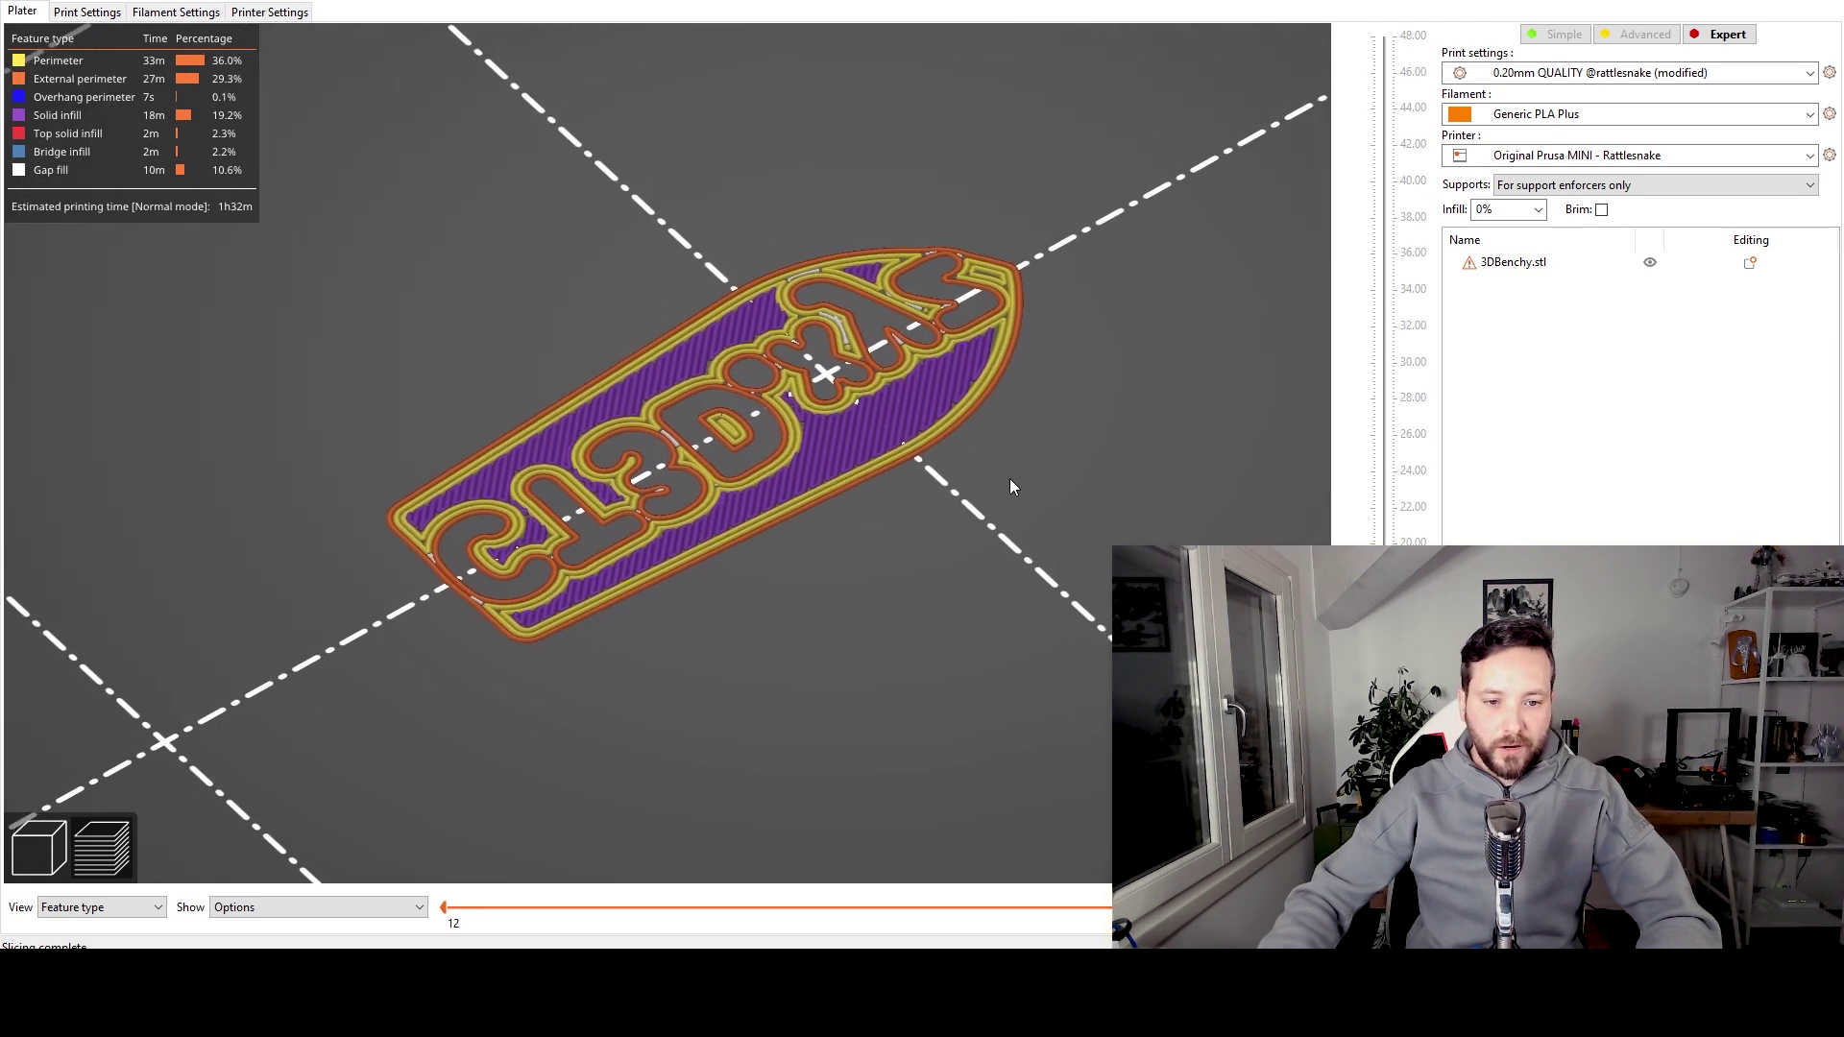
Step: Set First layer height to 0.3 mm and First layer extrusion width to 0.8 mm
left_click(75, 14)
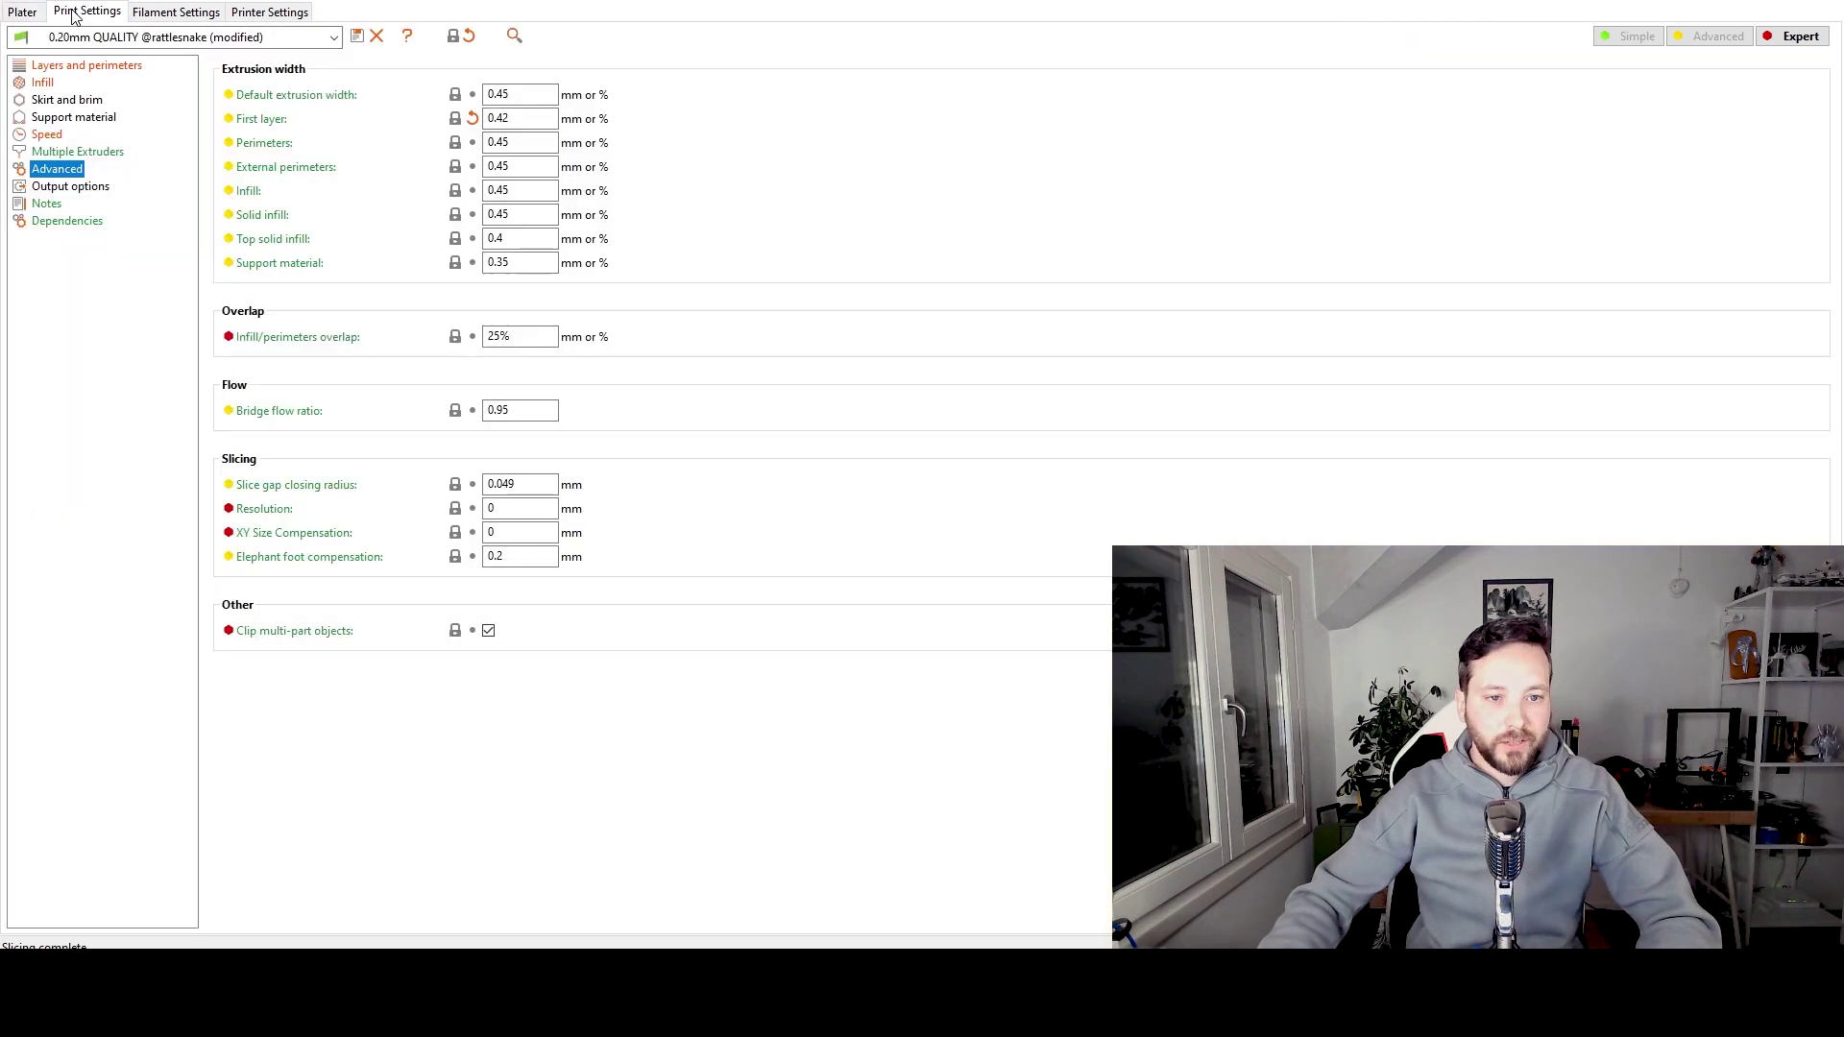
left_click(65, 70)
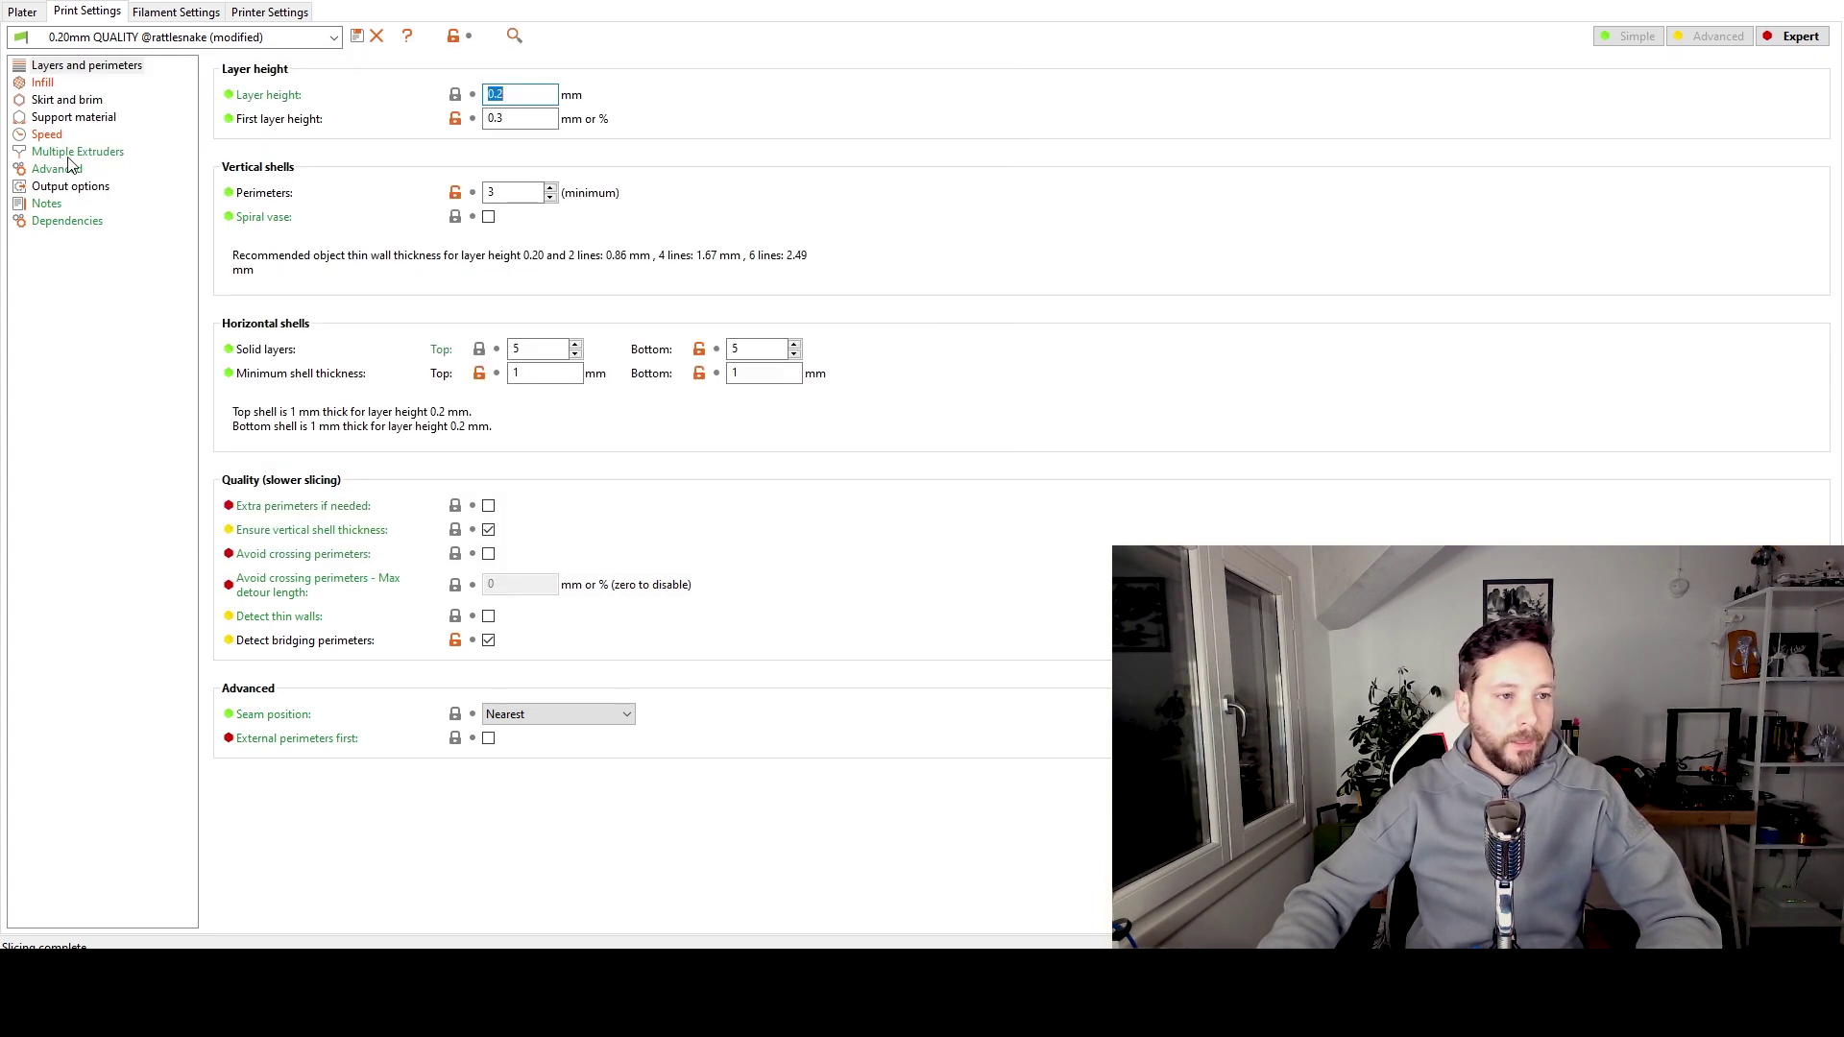
left_click(68, 168)
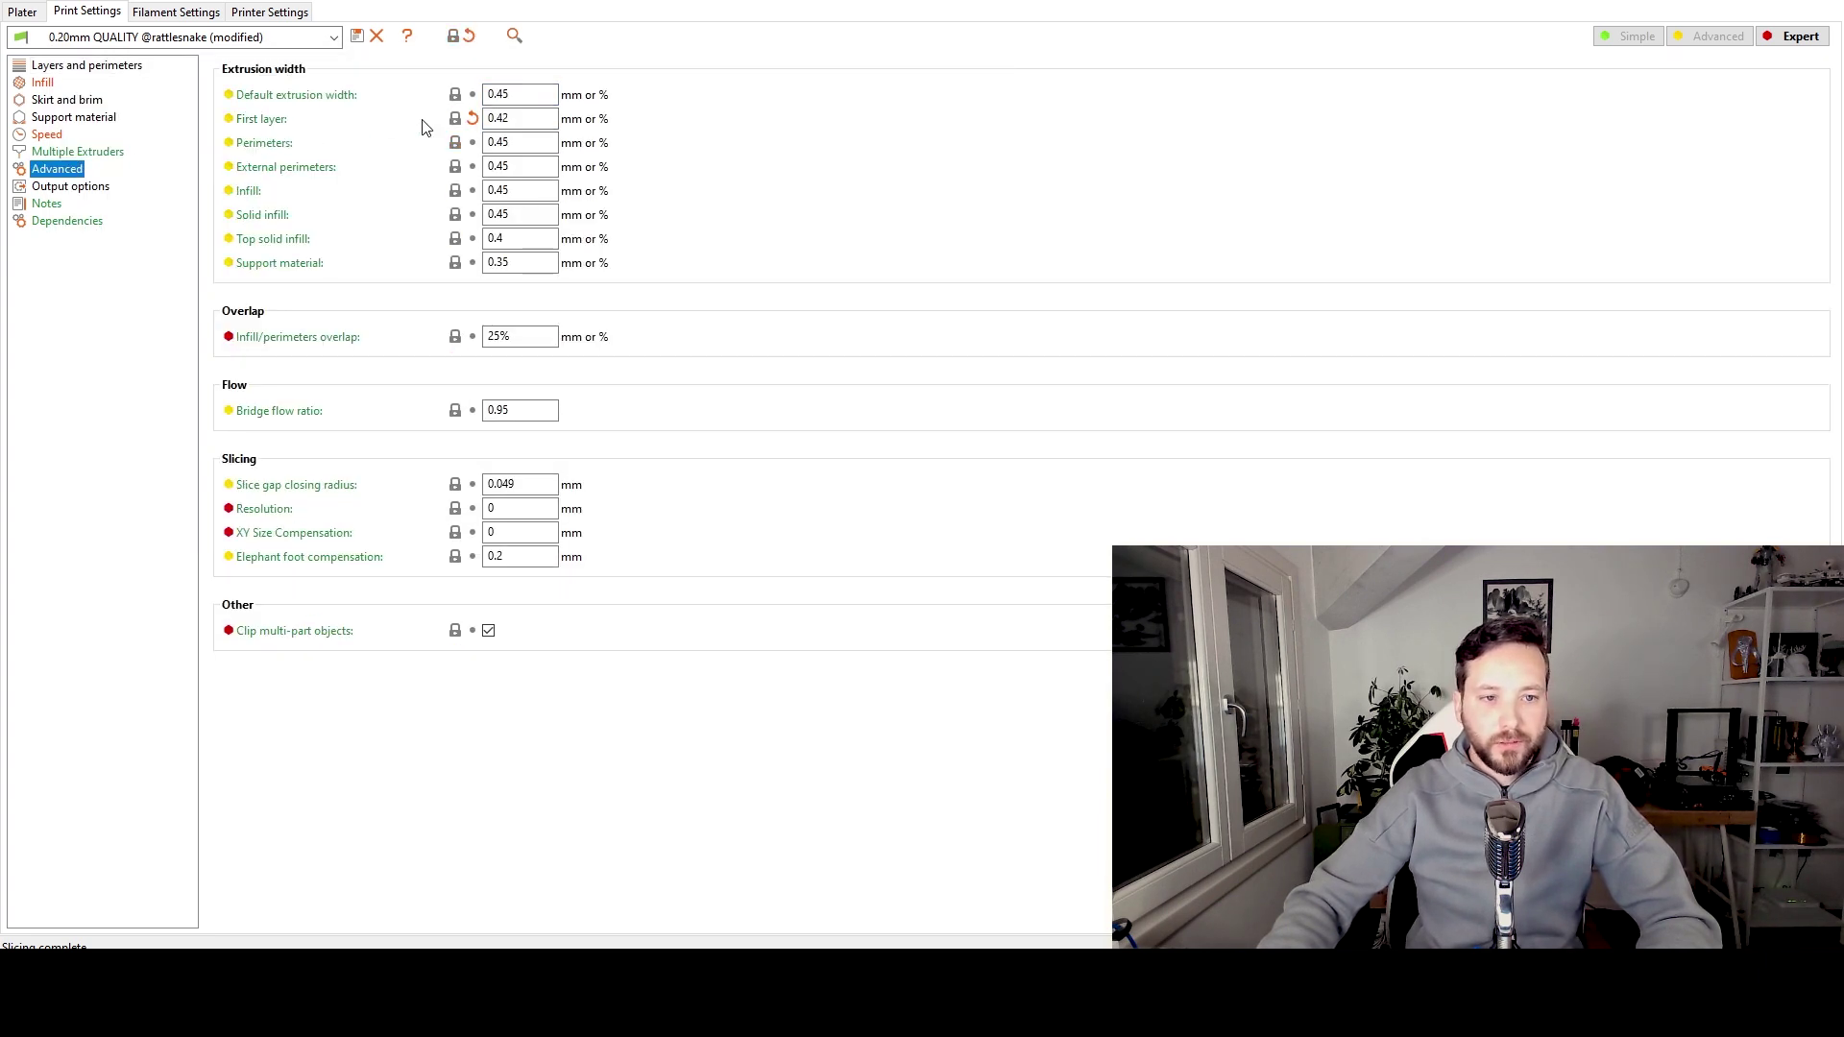
left_click(473, 119)
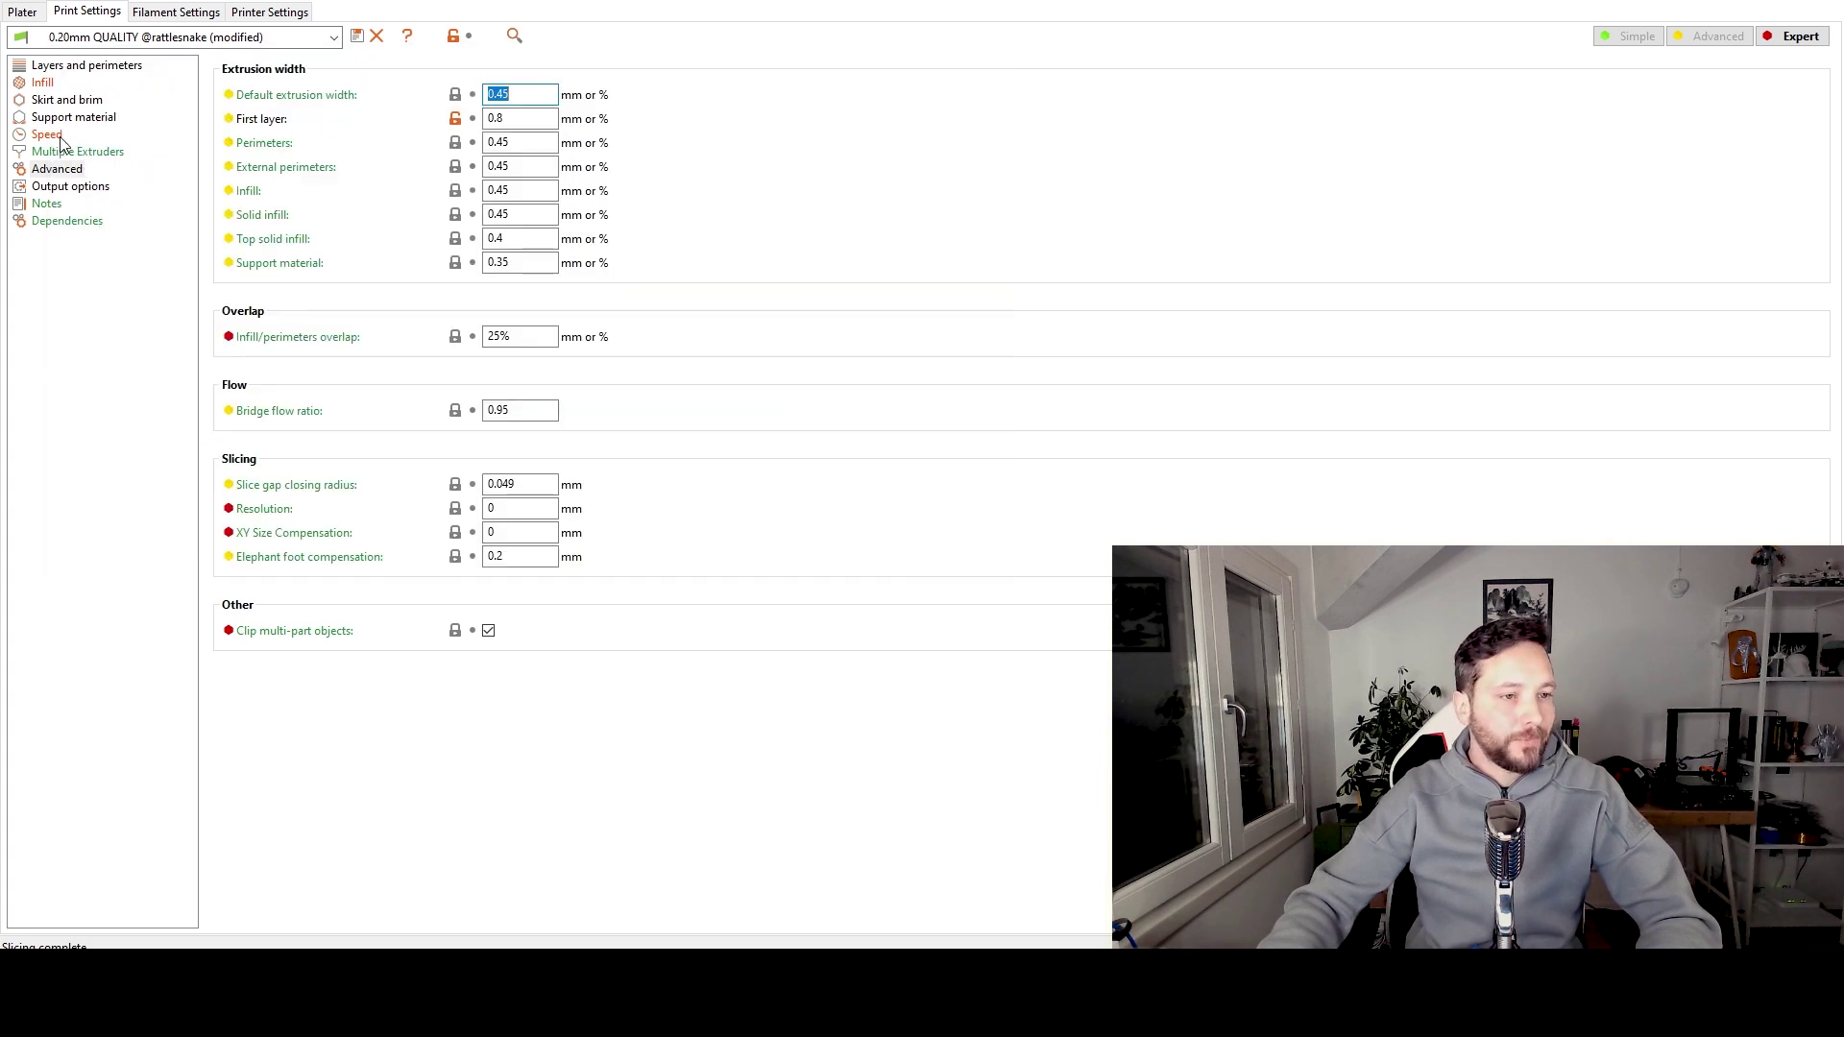
Step: Enter 20% as the First layer speed on the Speed page, then go back to the plater
left_click(51, 136)
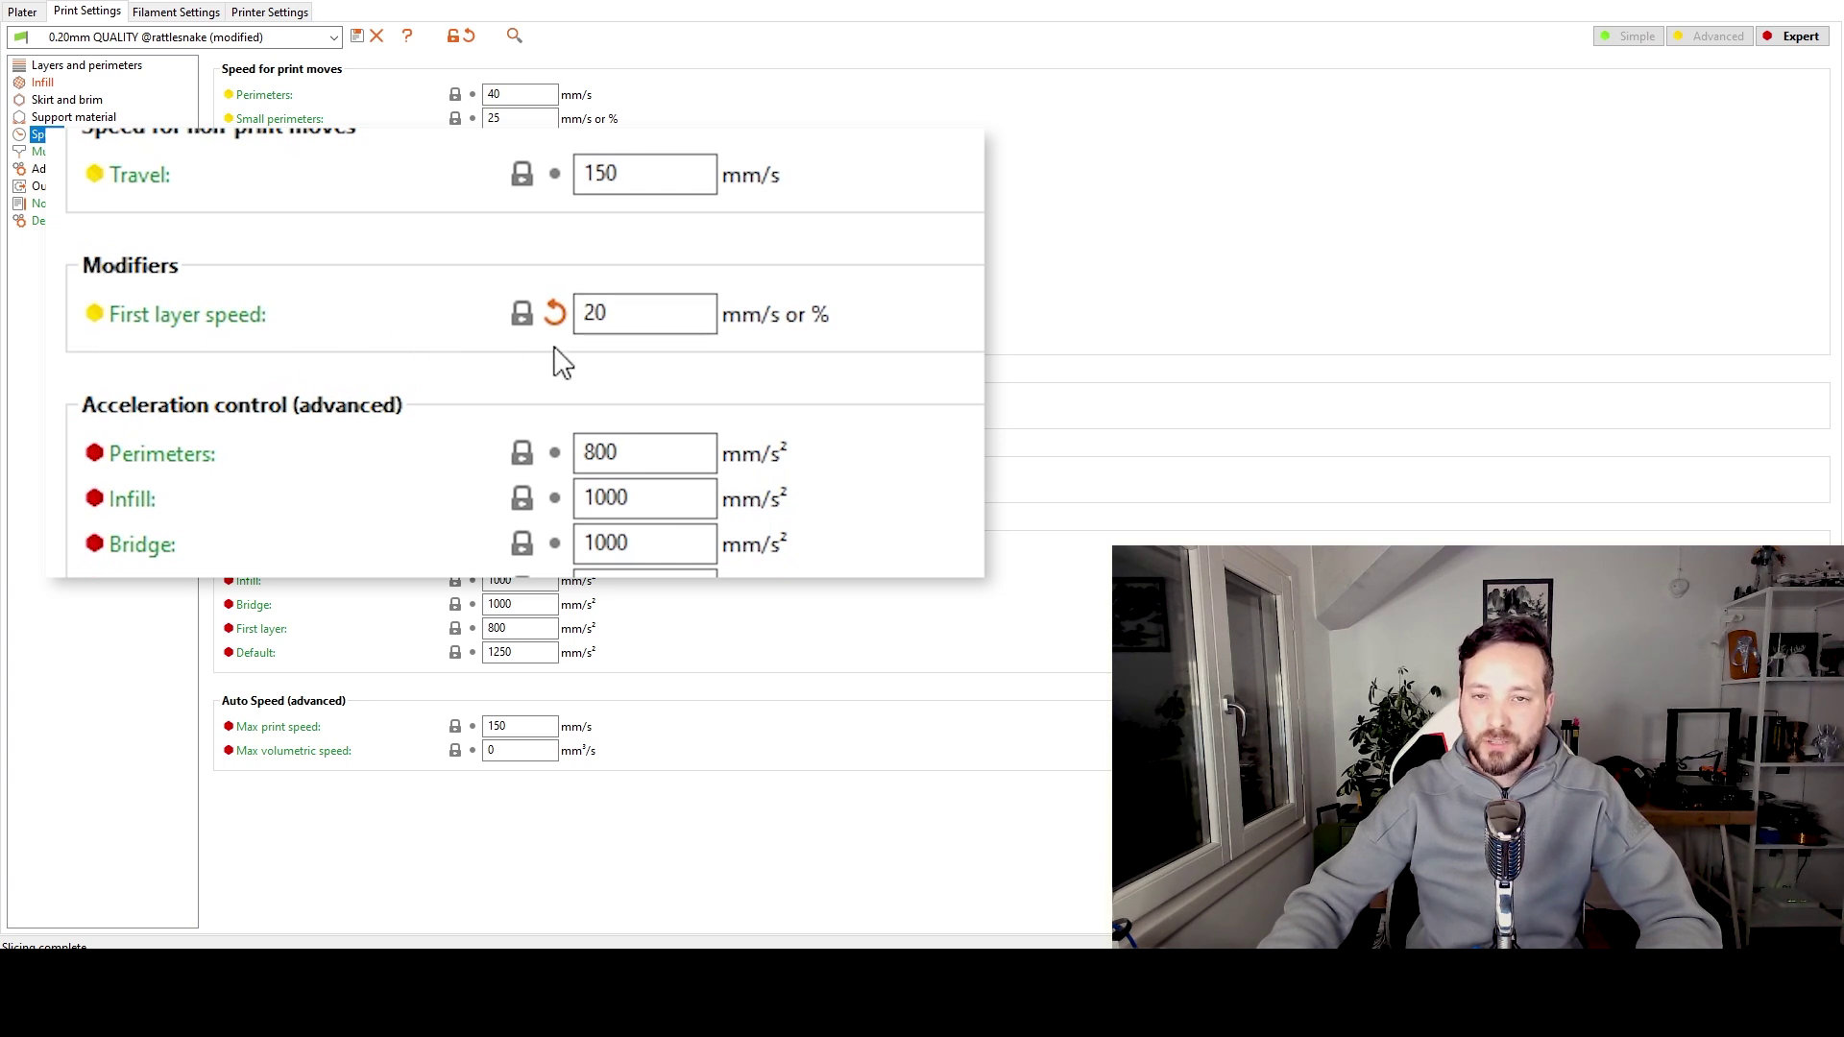
left_click(555, 316)
left_click(631, 314)
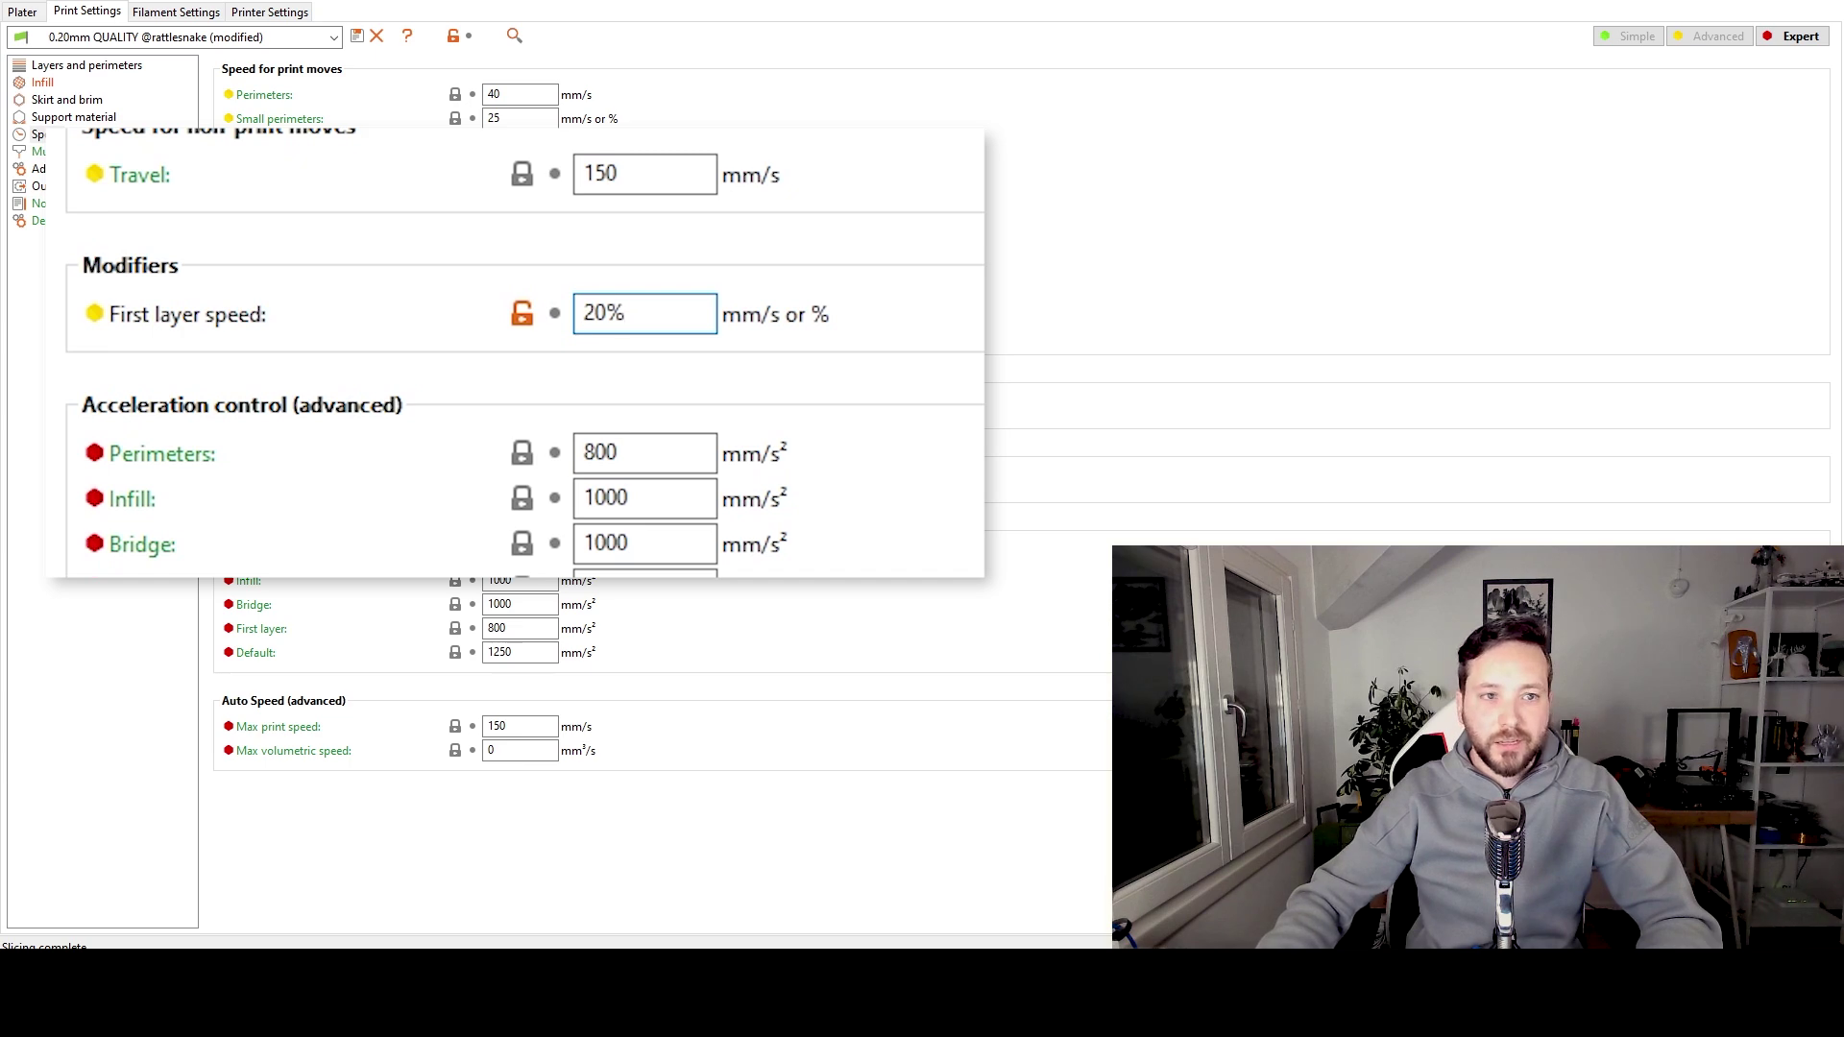
left_click(28, 13)
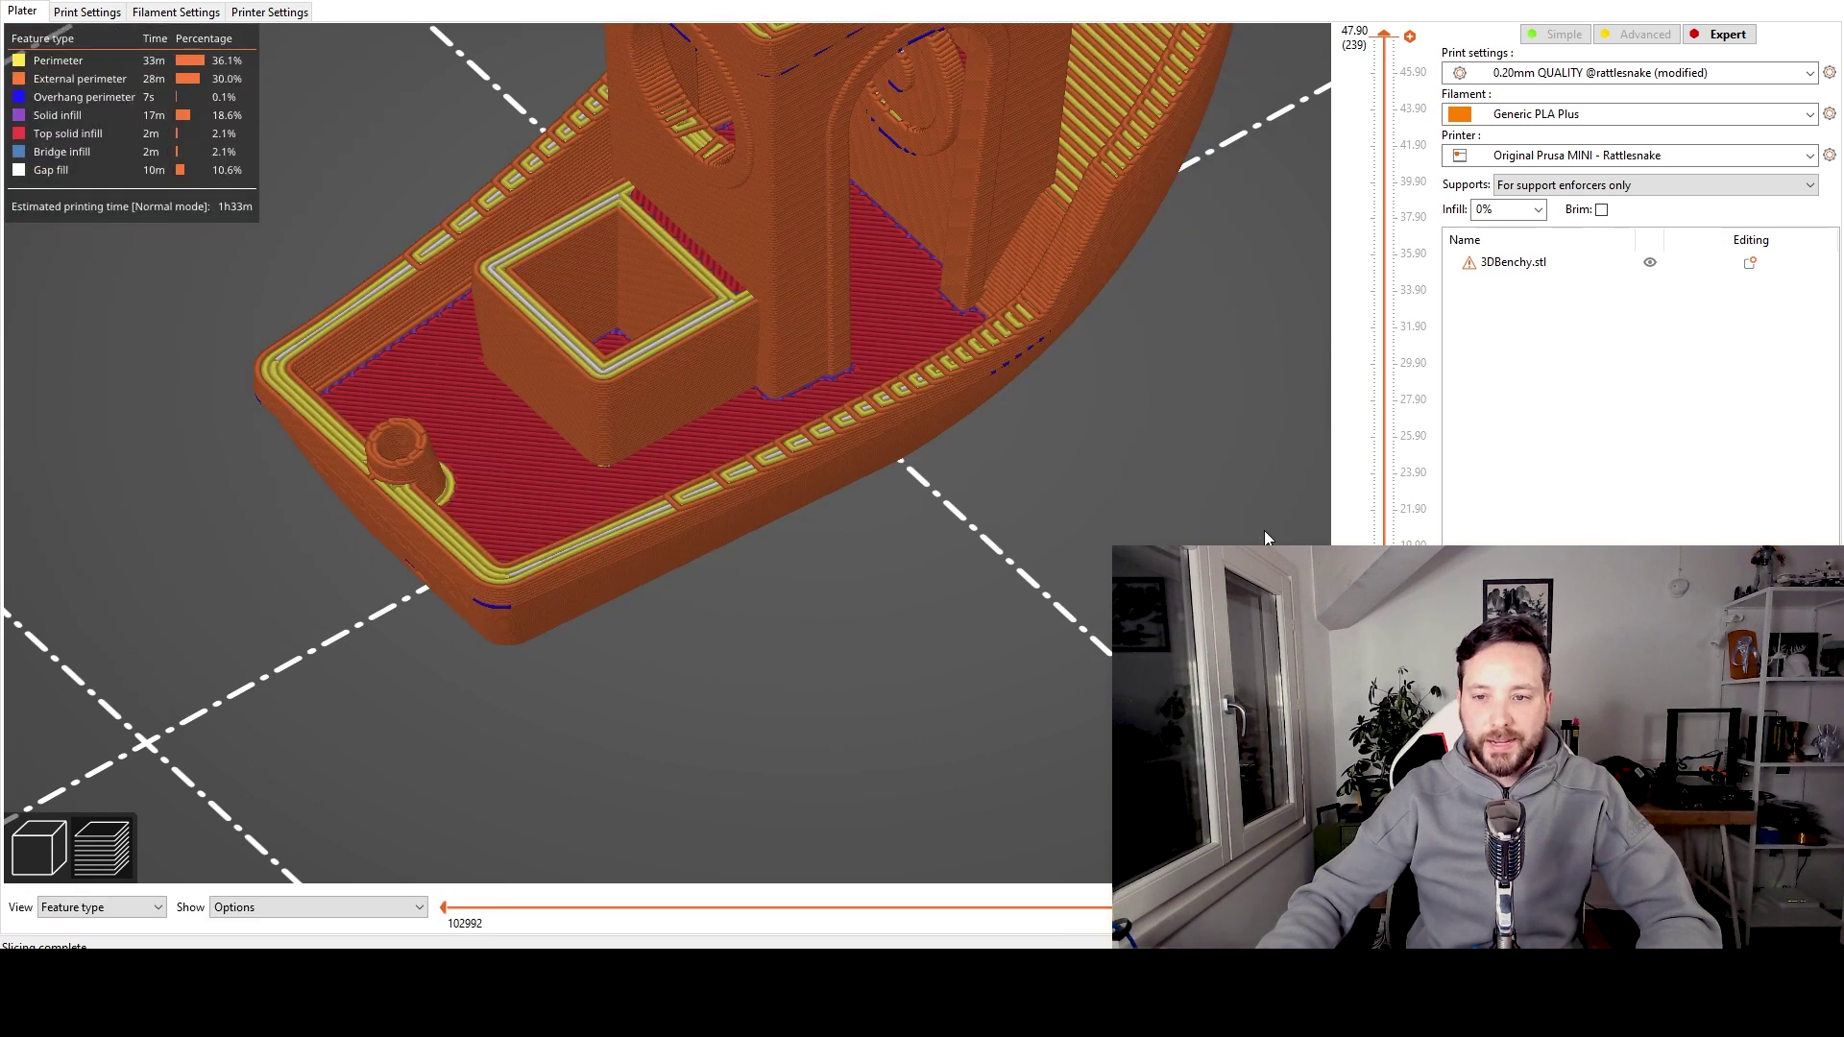
Step: Lower the layer slider's top handle to inspect the re-sliced Benchy's hull layers
left_click_drag(1384, 35, 1385, 864)
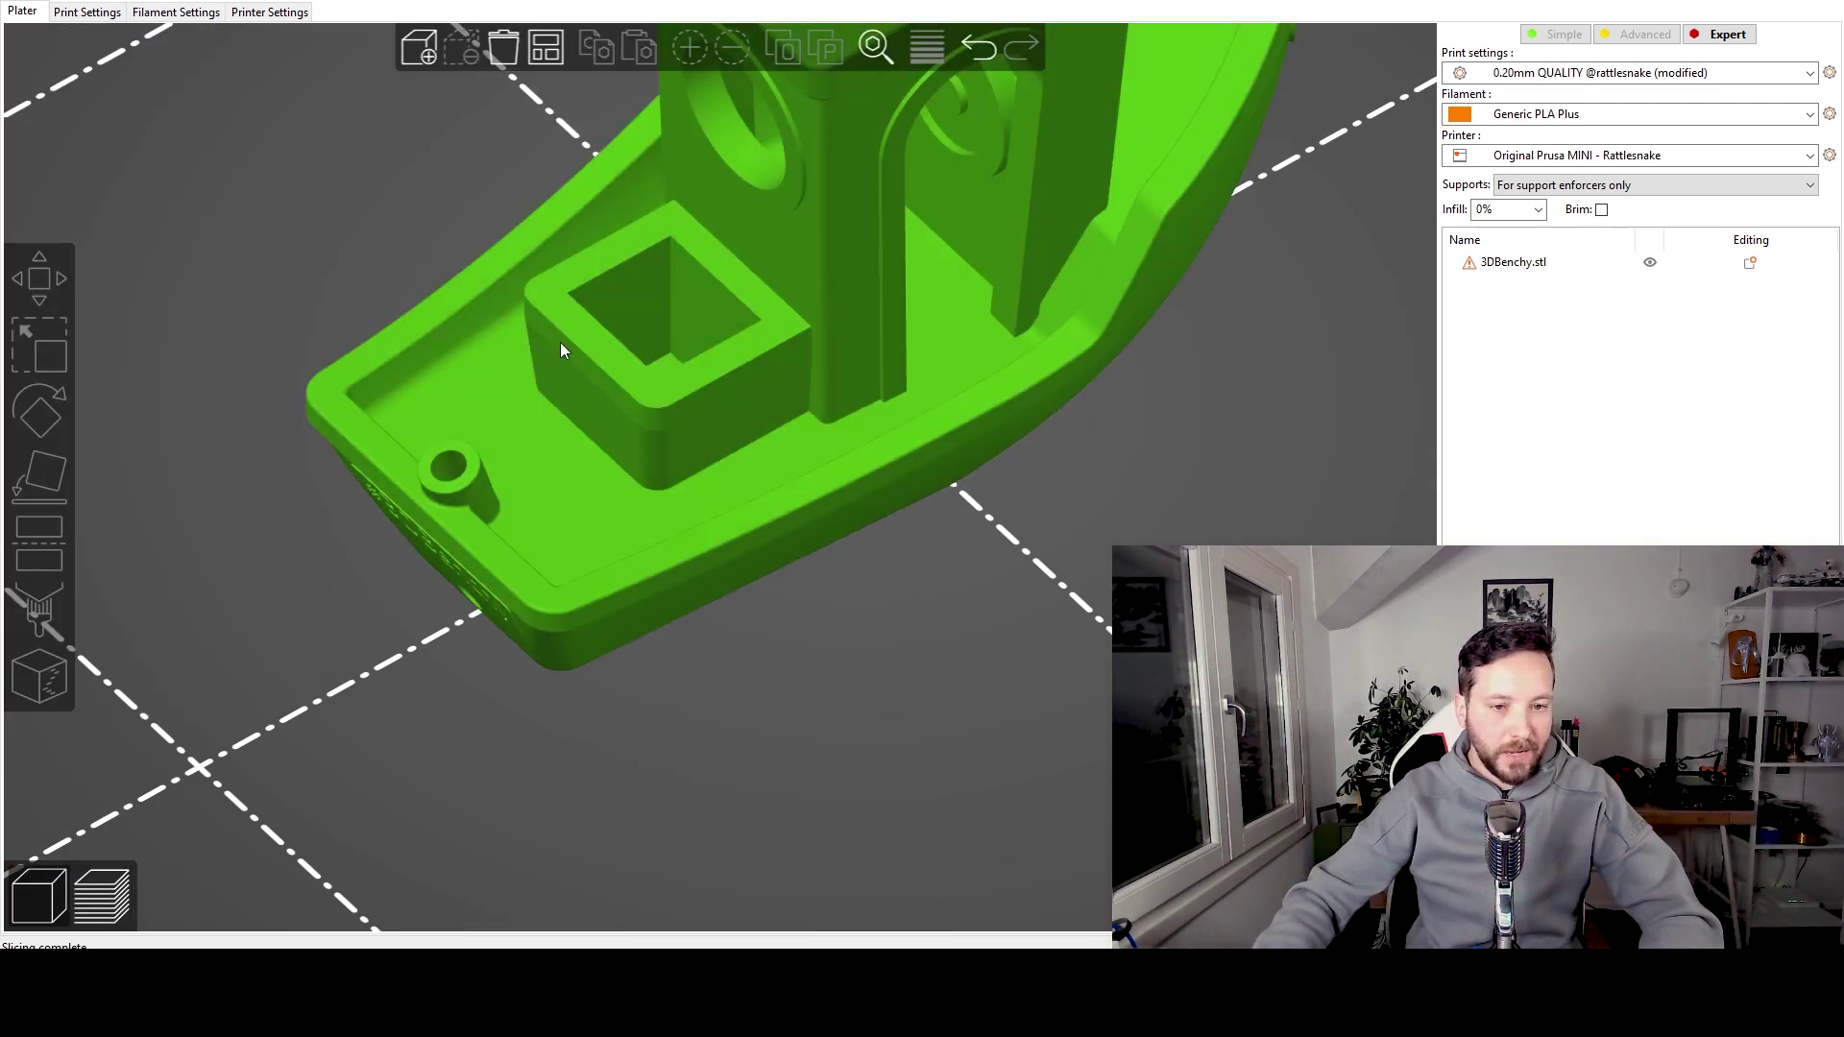
scroll(561, 342, "down", 5)
left_click_drag(561, 341, 667, 370)
left_click(737, 356)
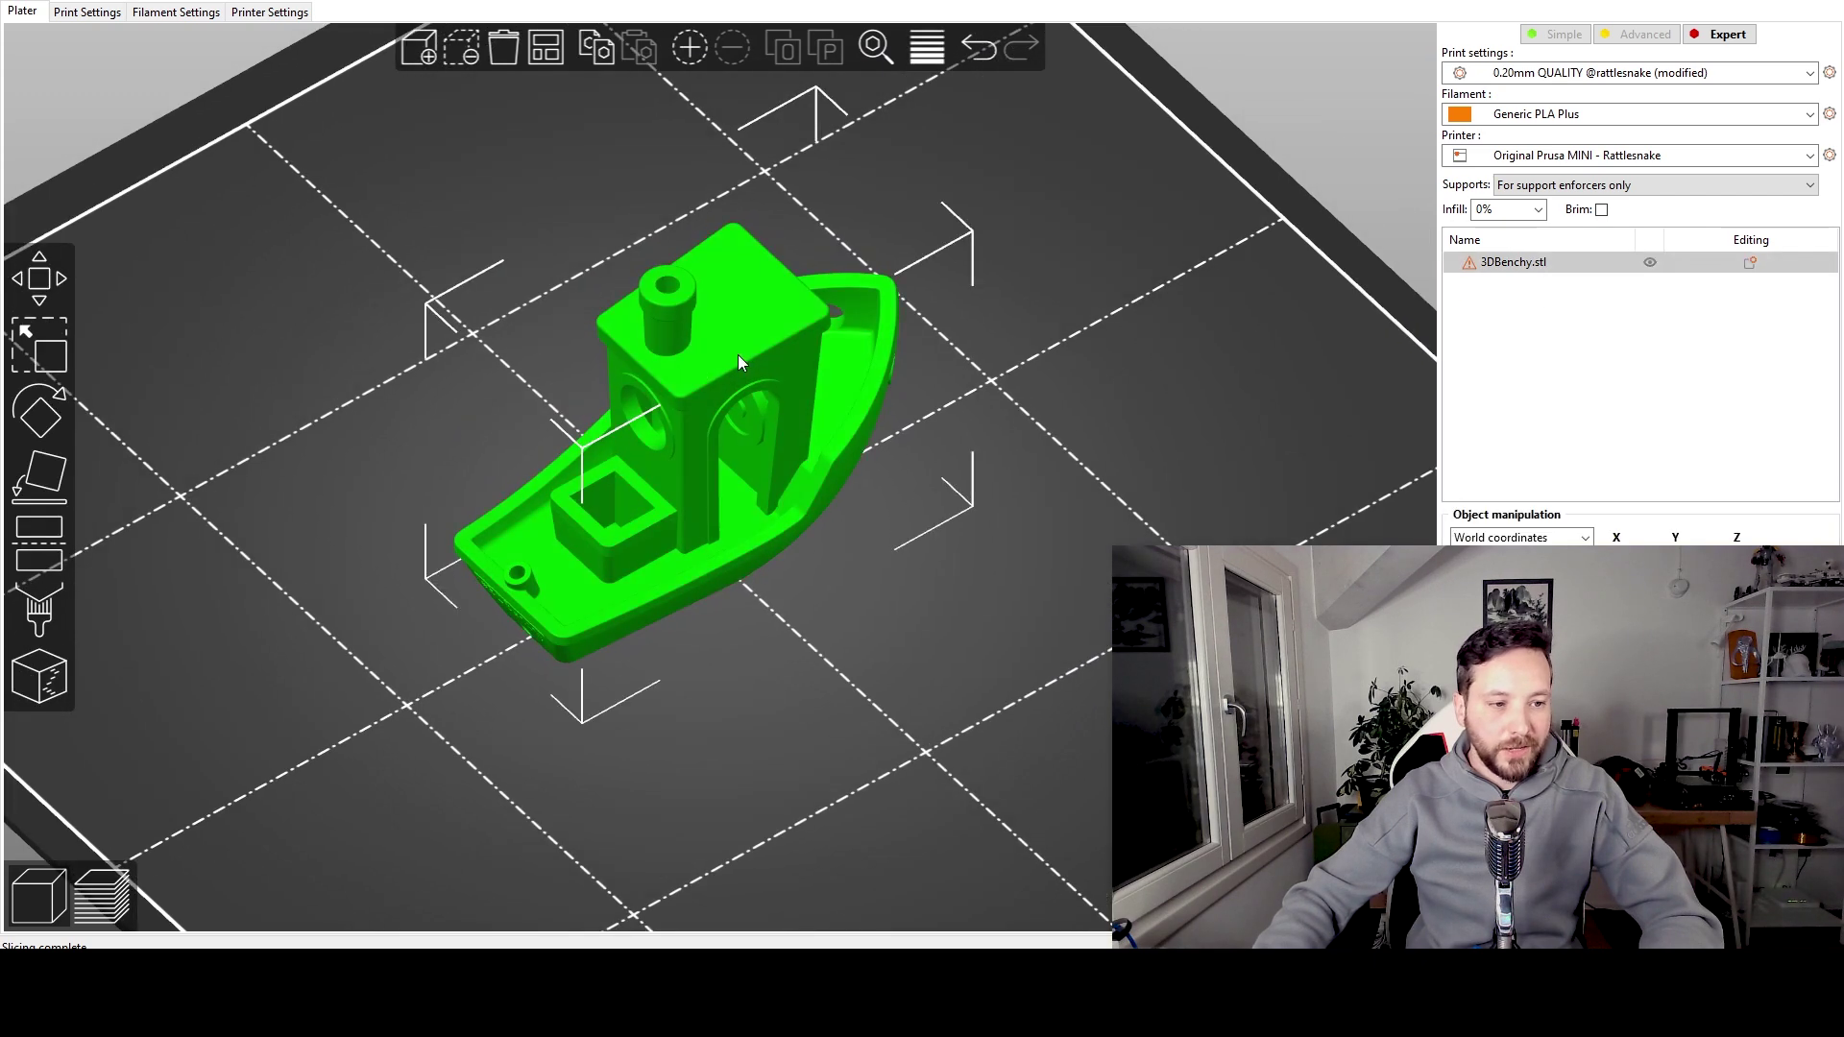
left_click(56, 356)
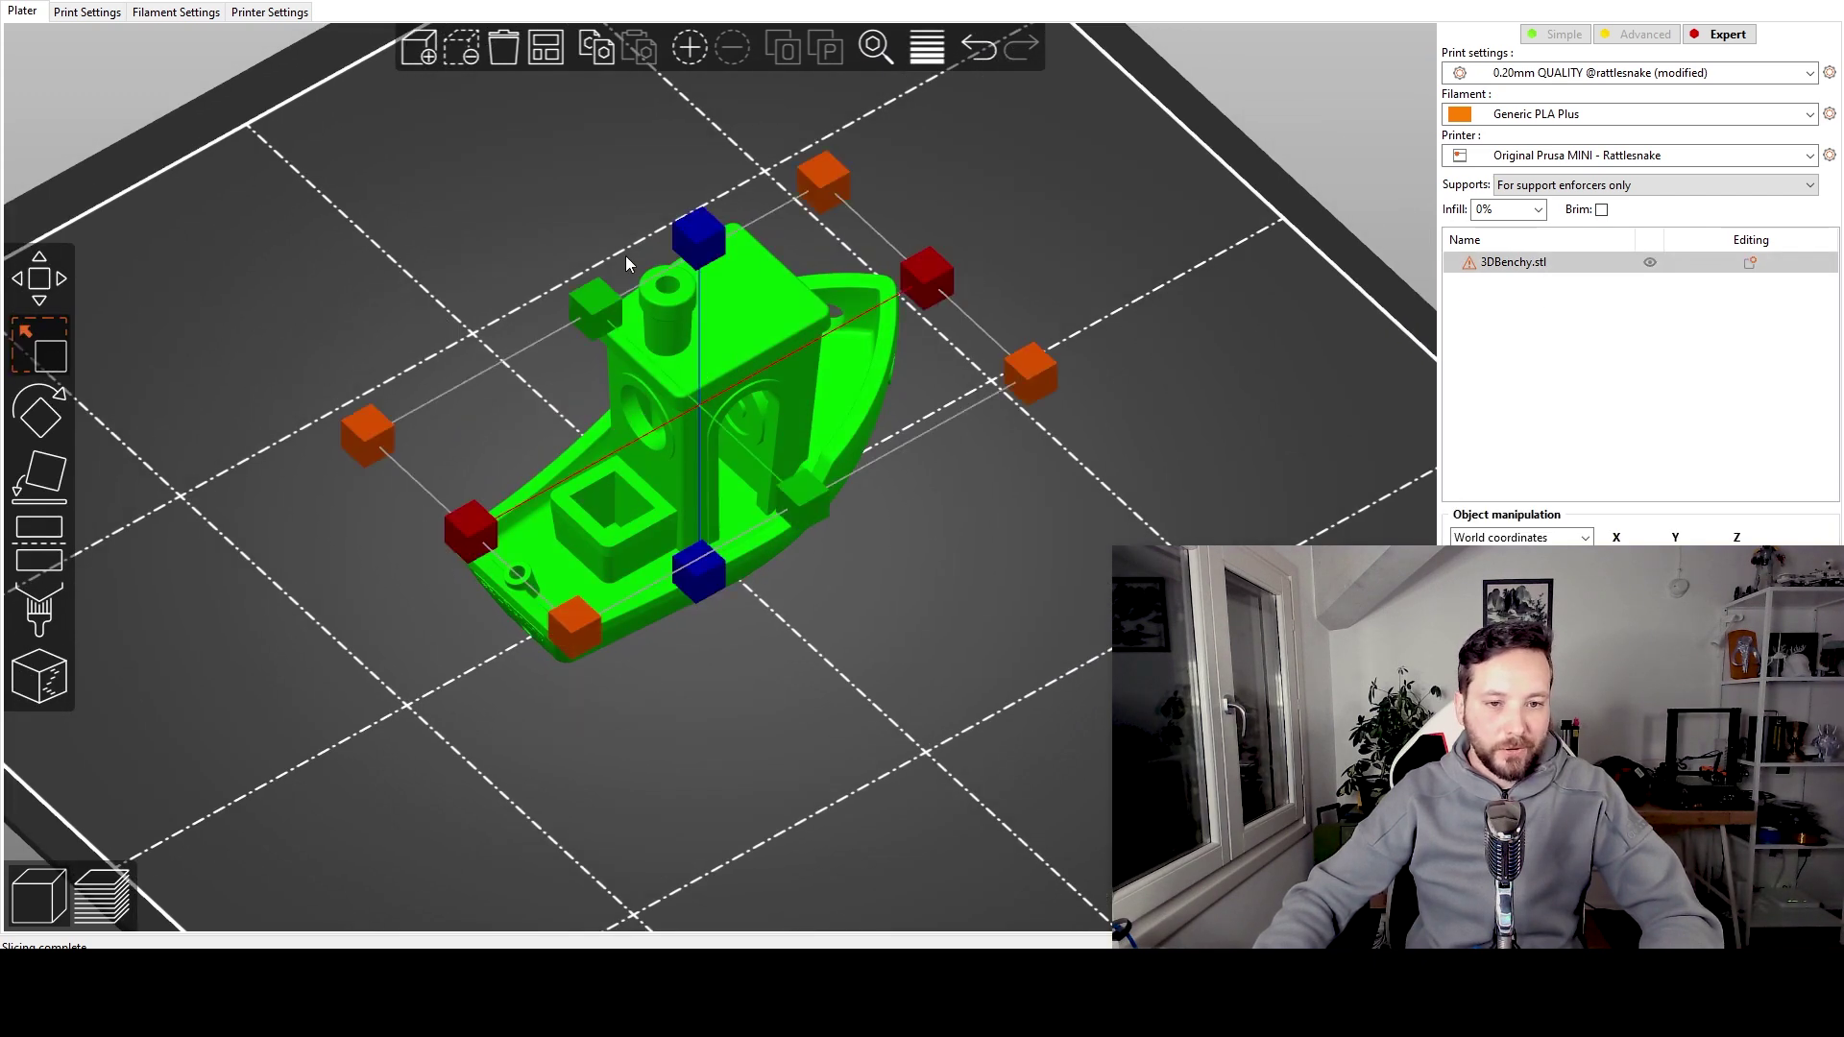
left_click_drag(699, 233, 700, 162)
key("ctrl+z")
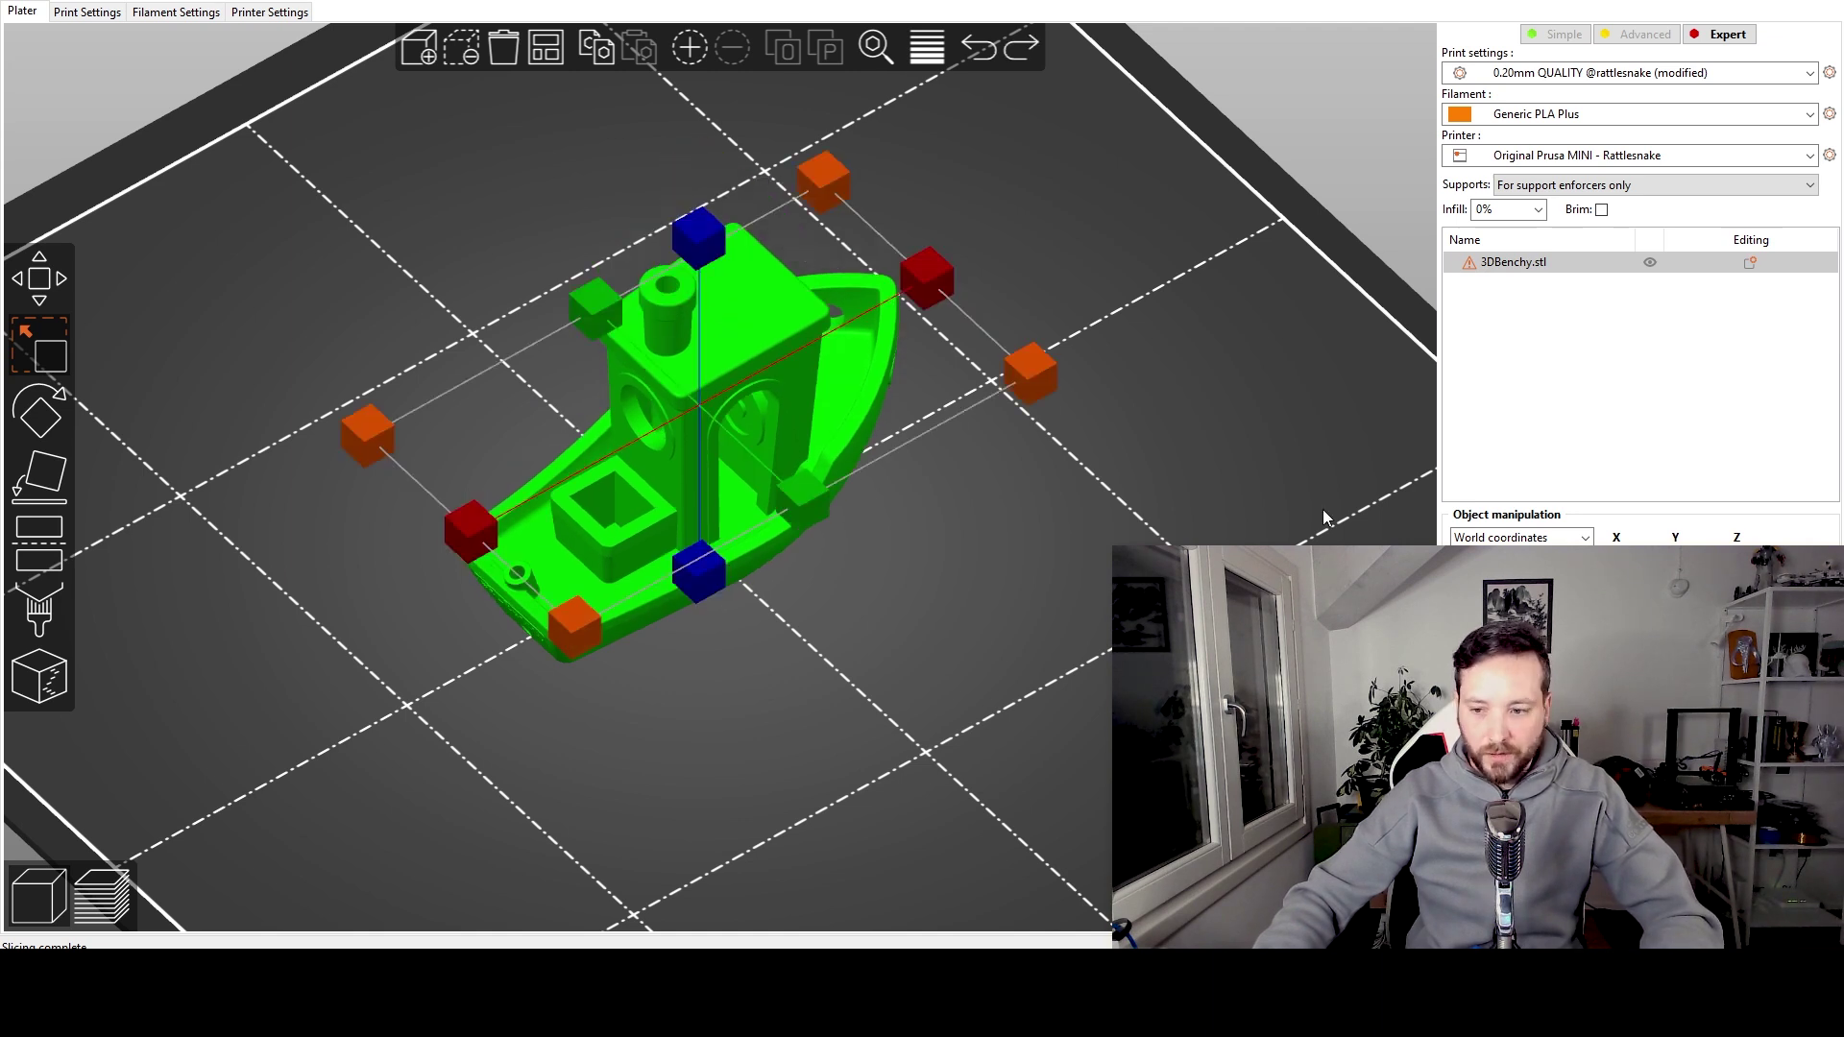
left_click_drag(1022, 370, 1022, 370)
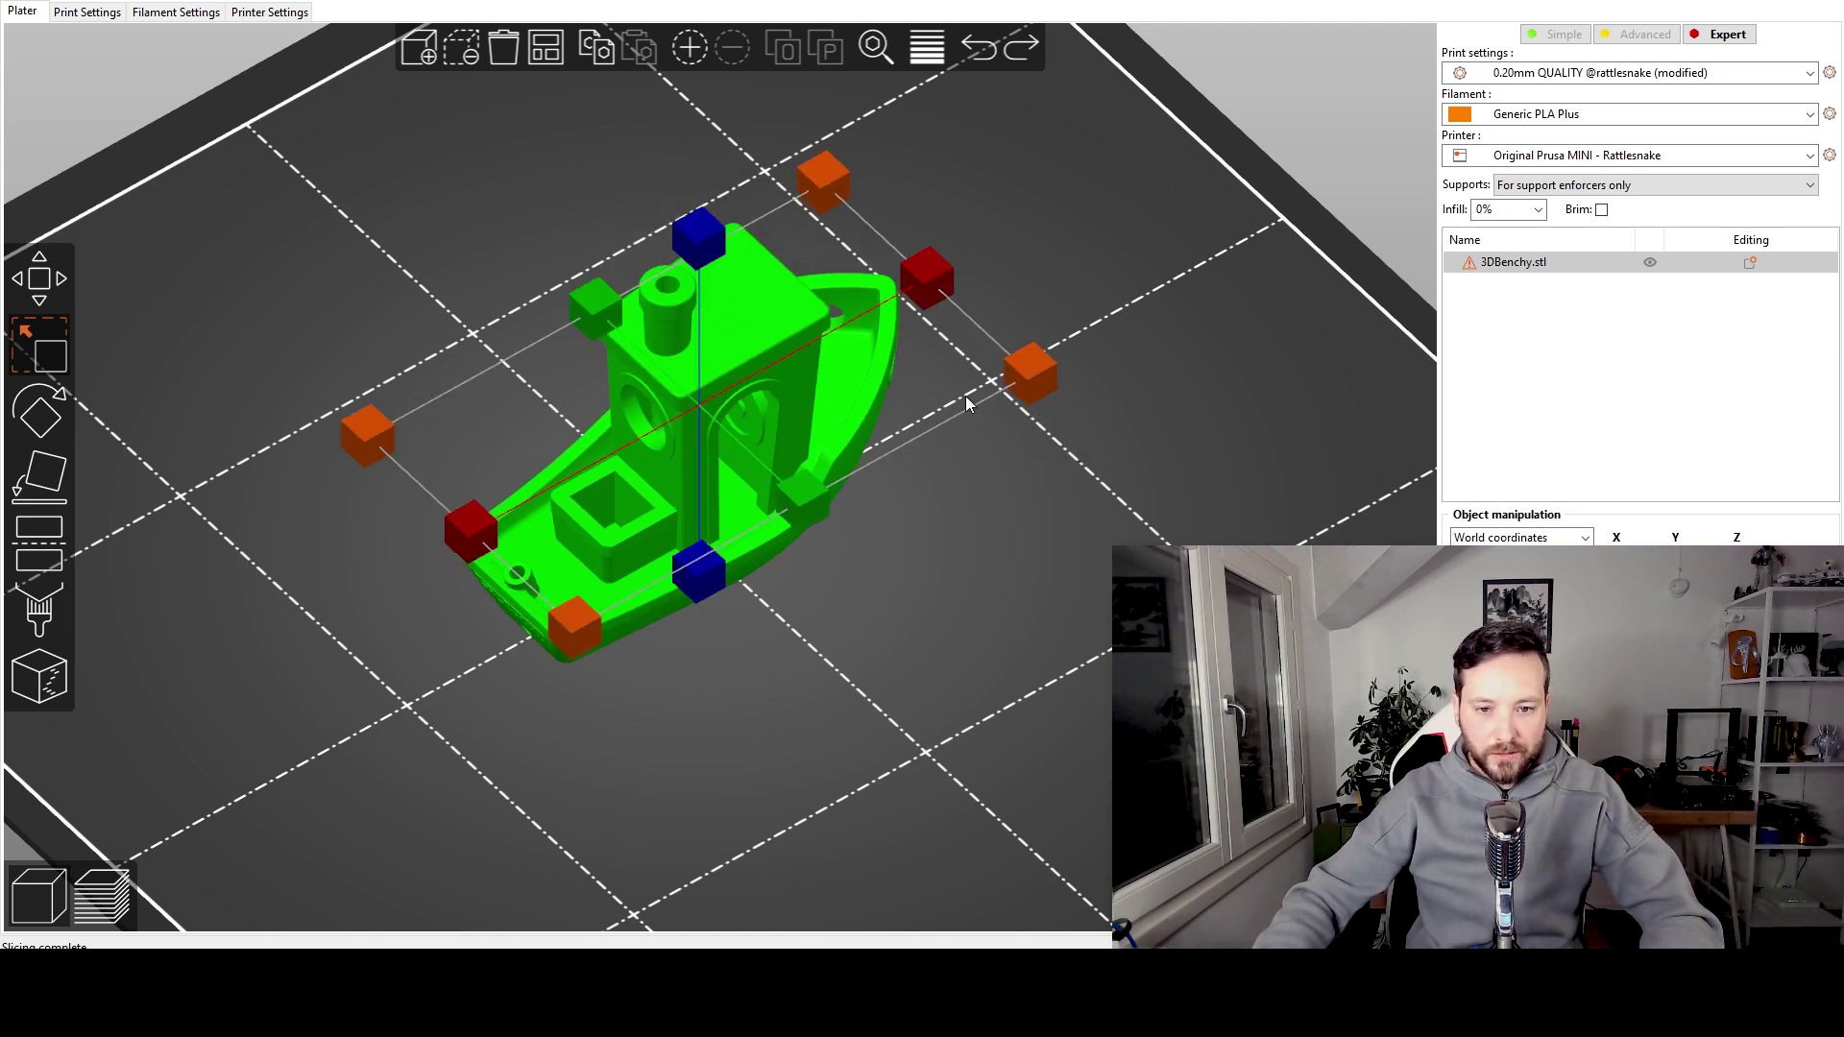
left_click_drag(779, 516, 790, 516)
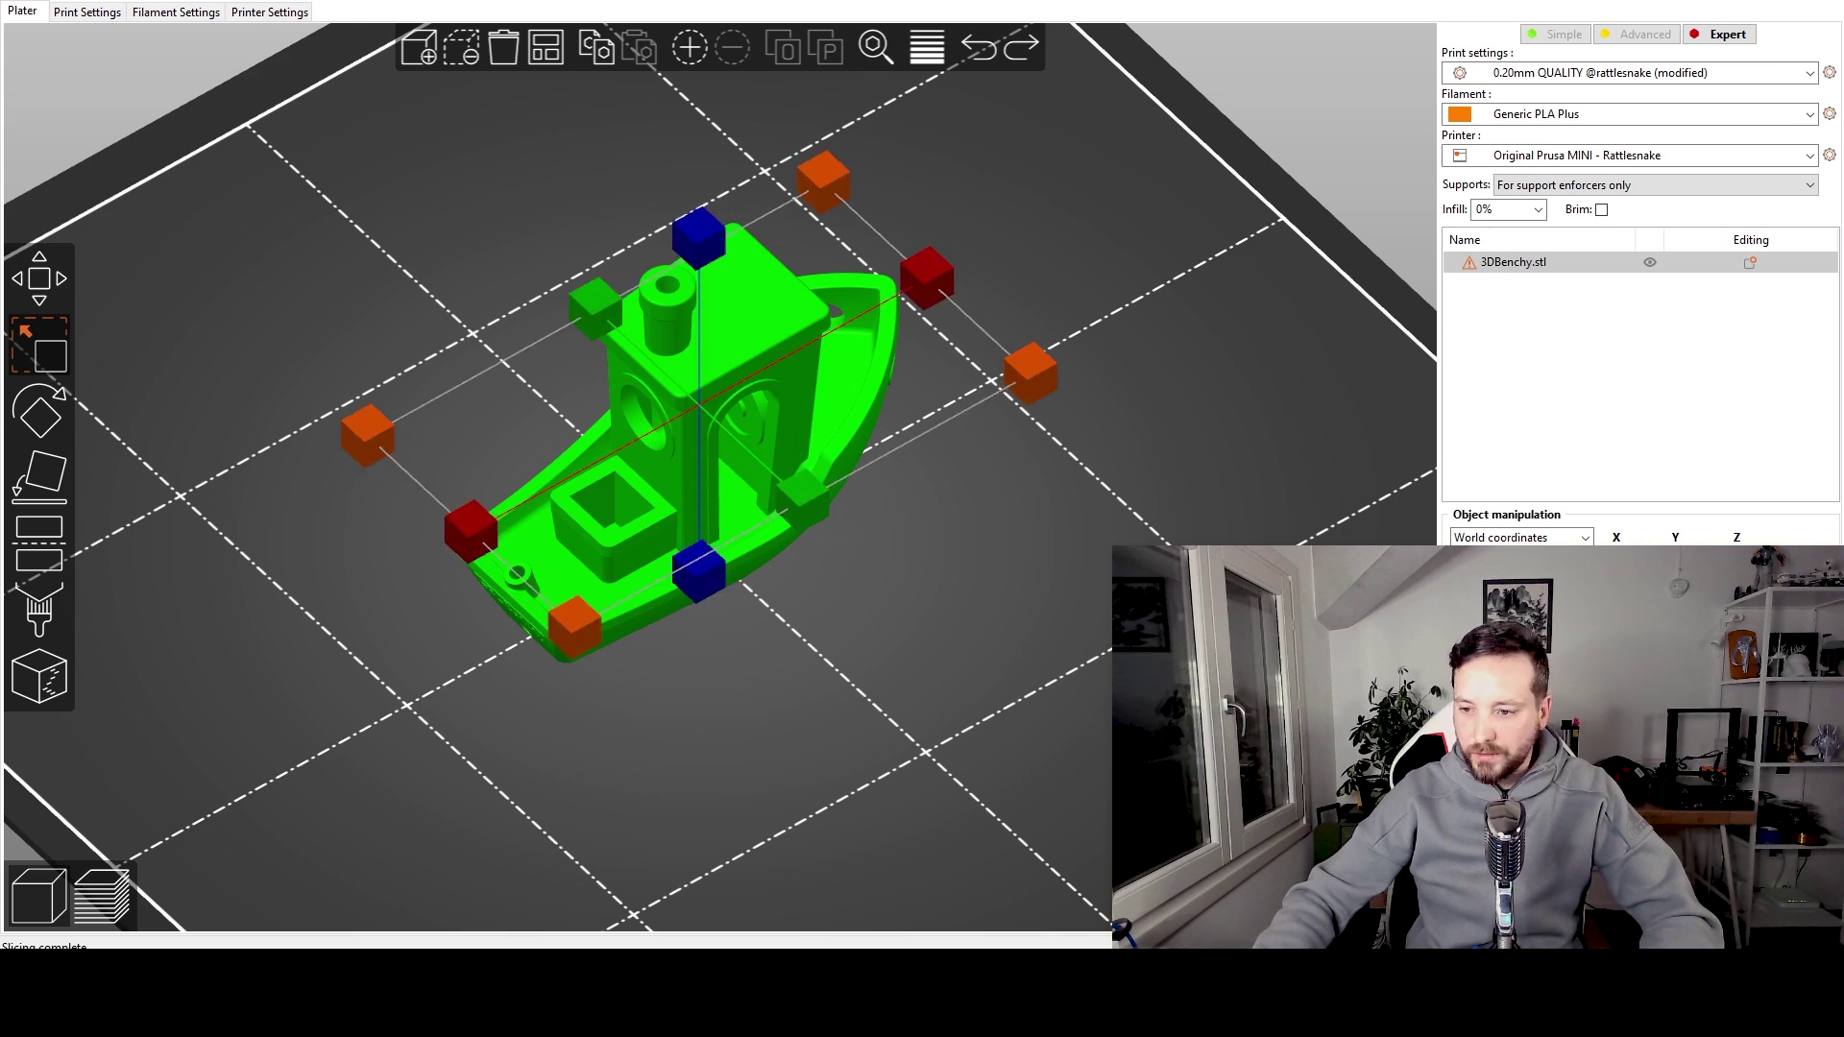
key("Escape")
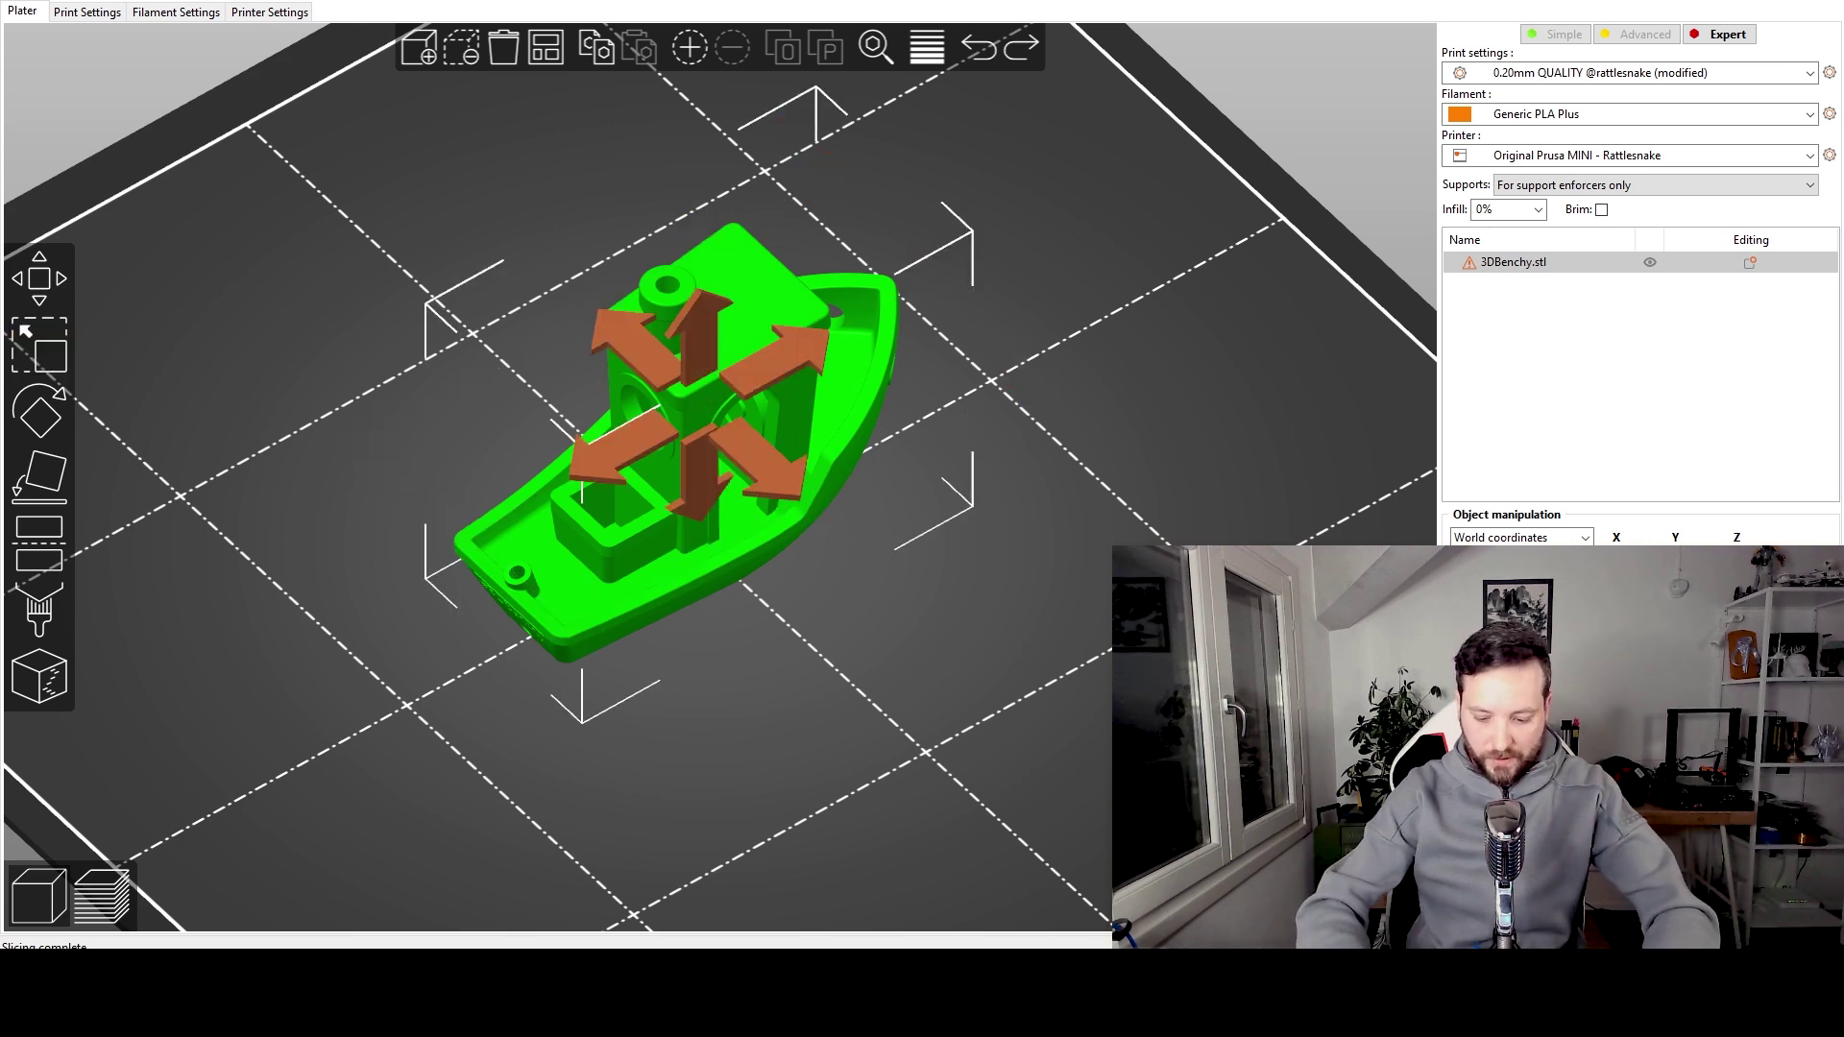
key("z")
scroll(1384, 529, "down", 5)
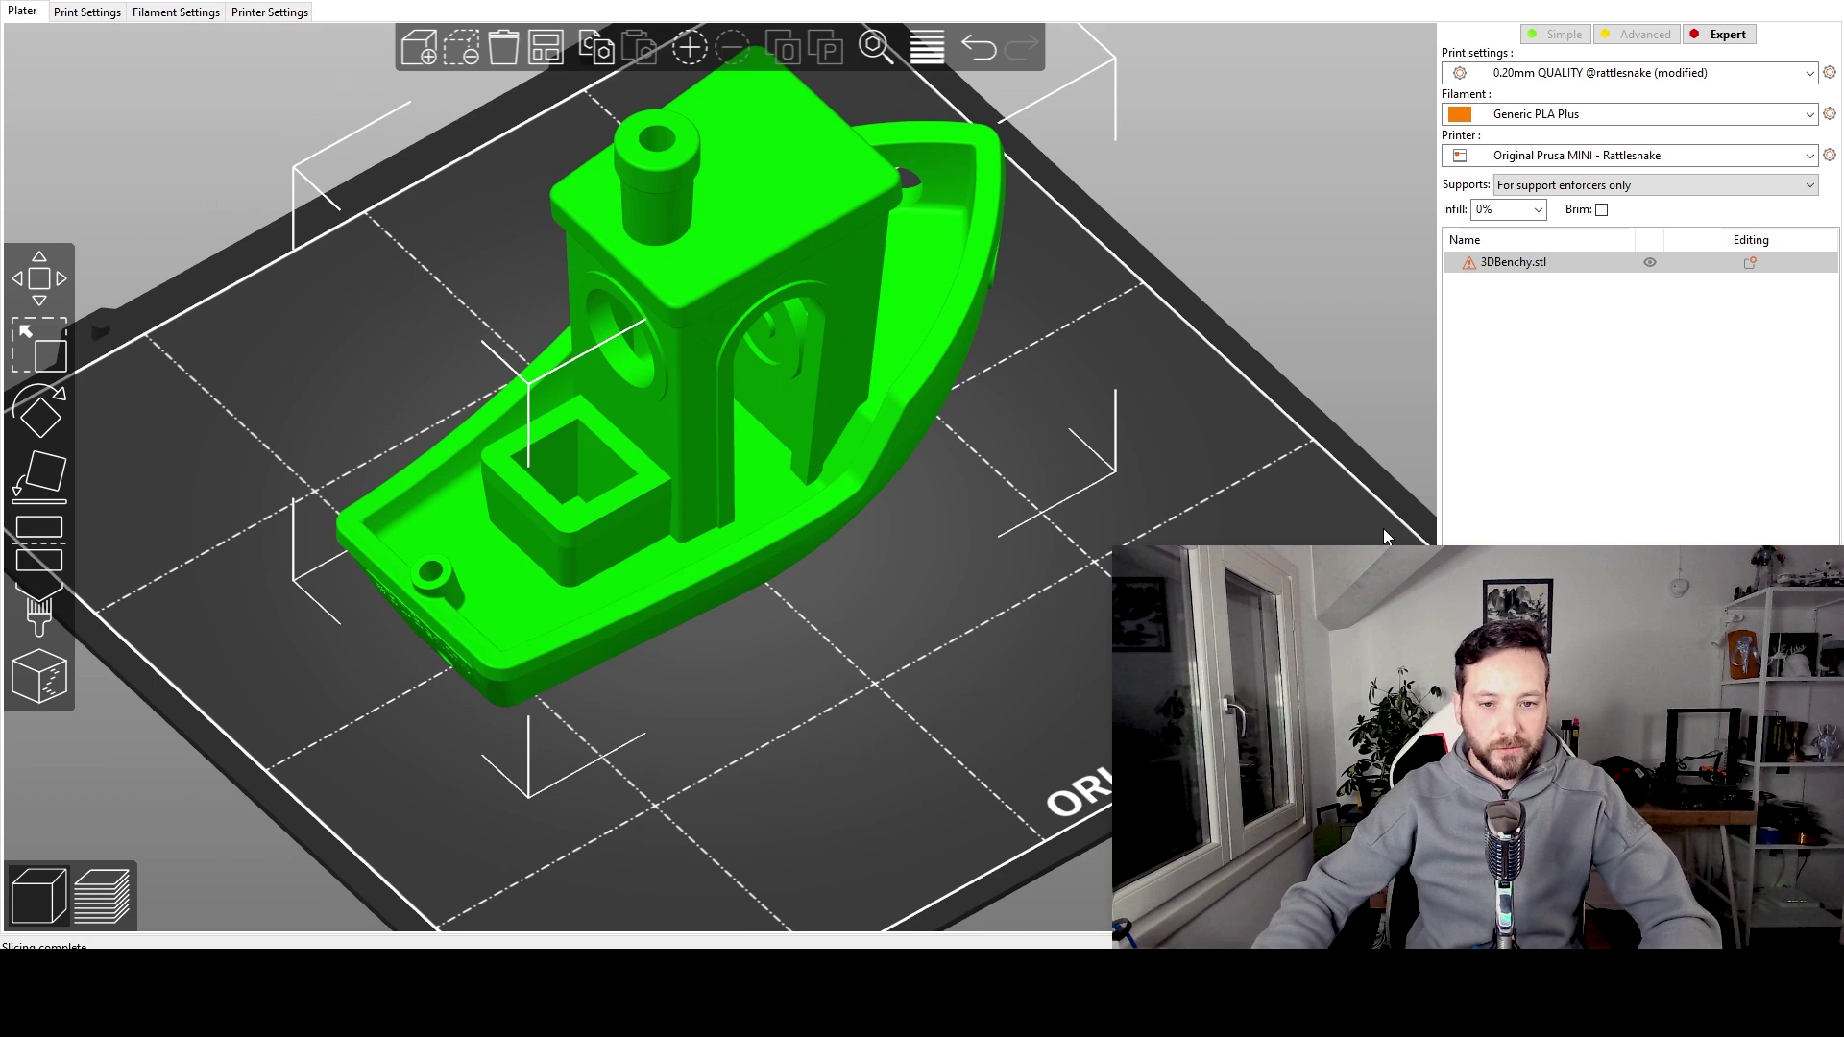
scroll(1246, 484, "up", 5)
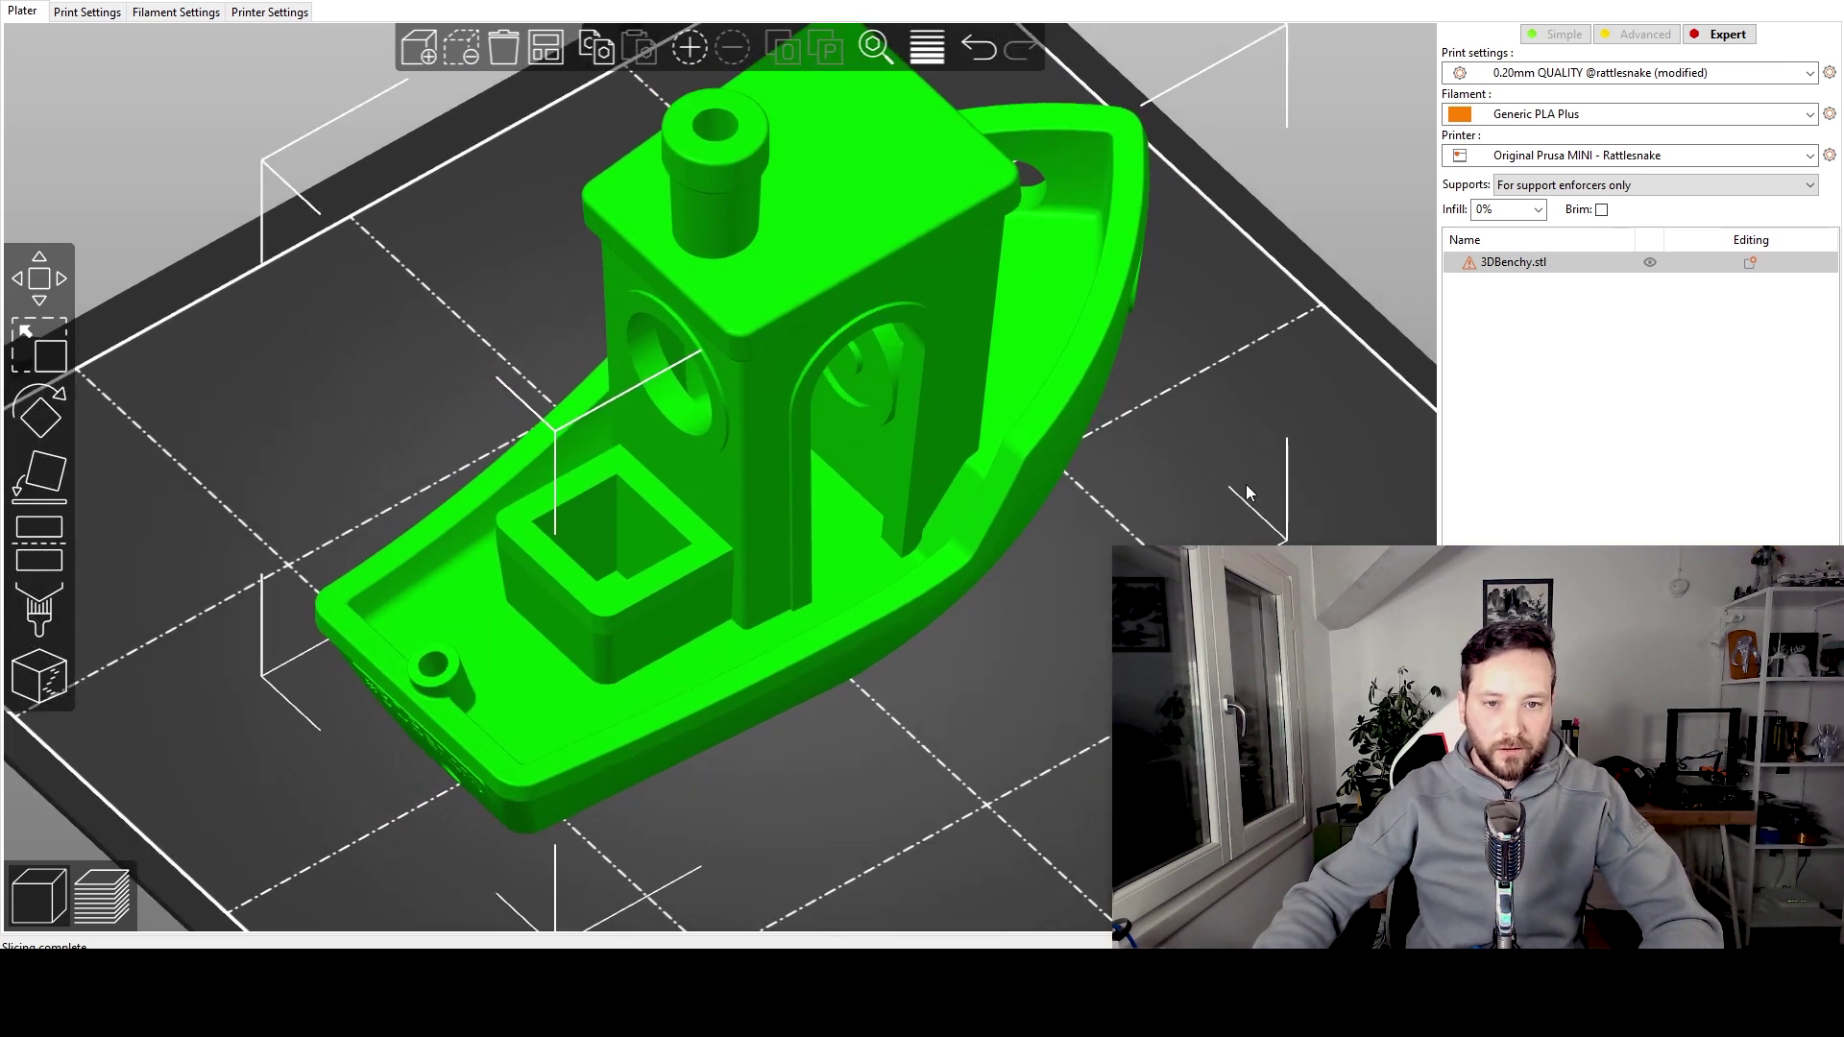
left_click(1237, 382)
left_click_drag(1235, 382, 1229, 350)
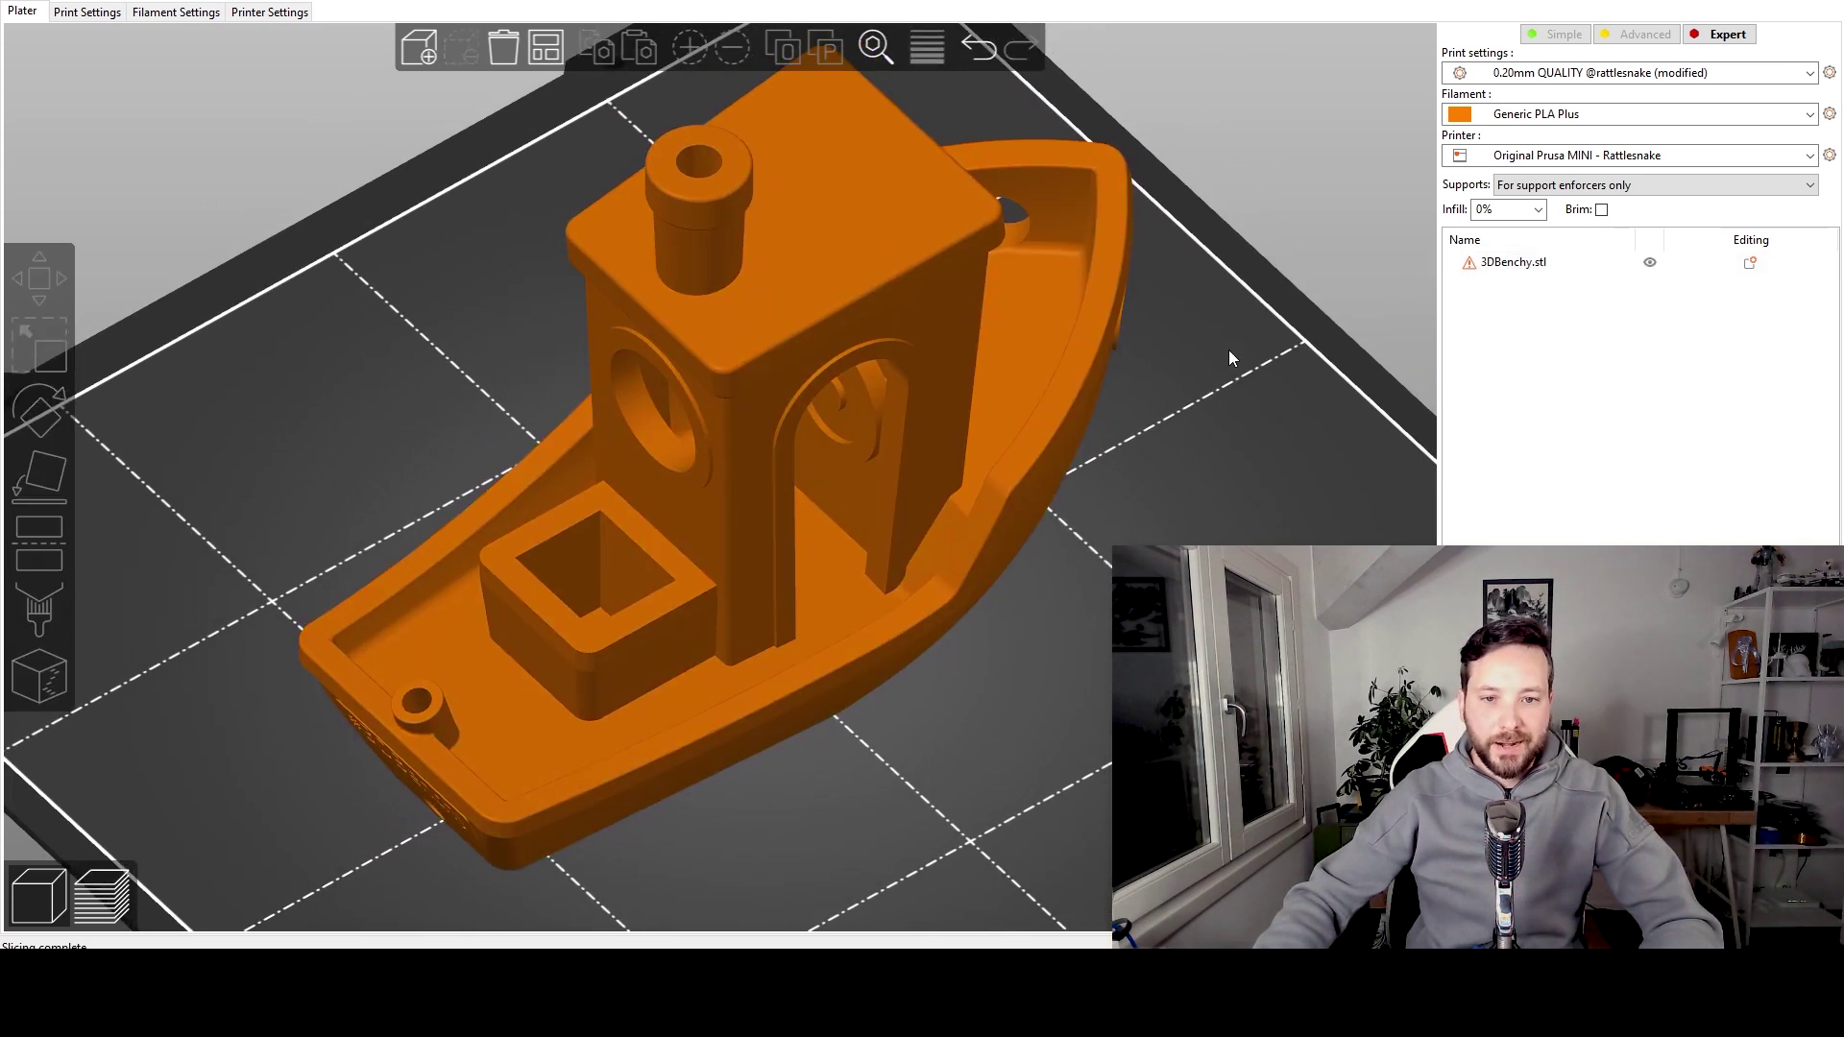
Step: Show the sliced preview cut down to the first layer, zoomed and tilted onto the CL3DXMAS lettering
key("Tab")
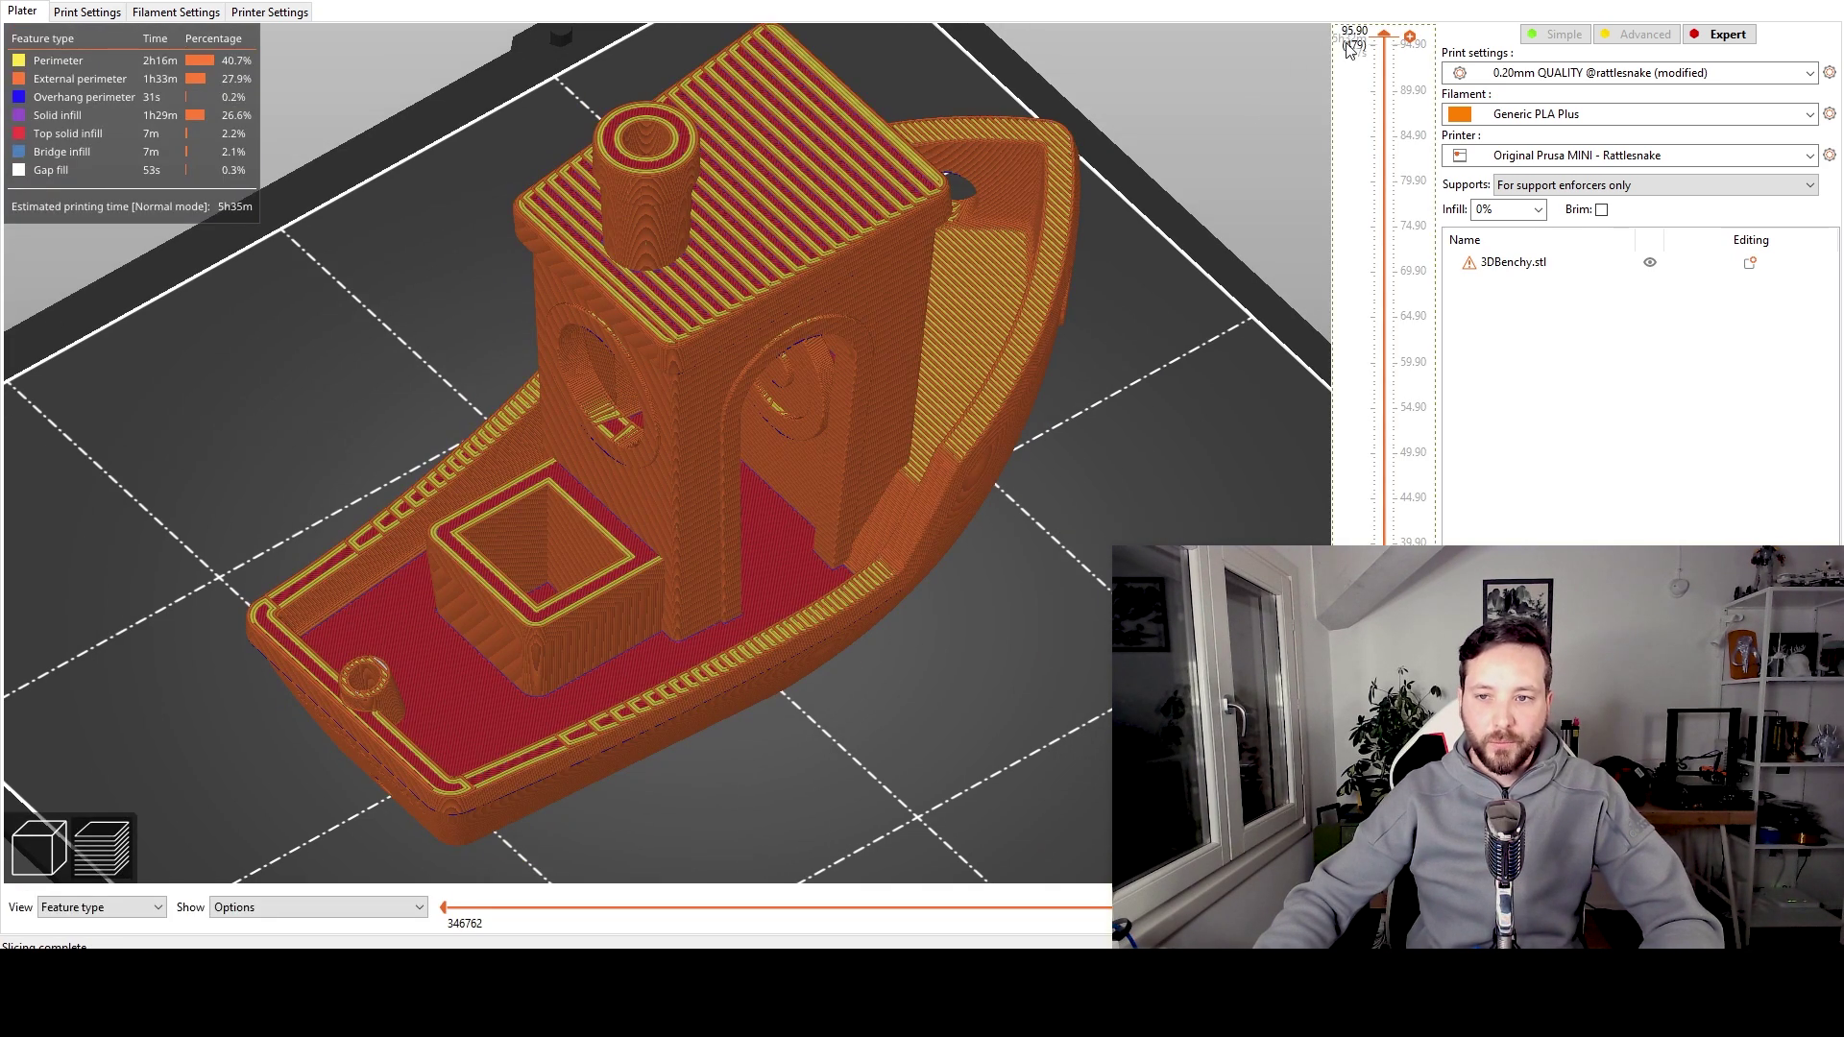
left_click_drag(1386, 39, 1386, 905)
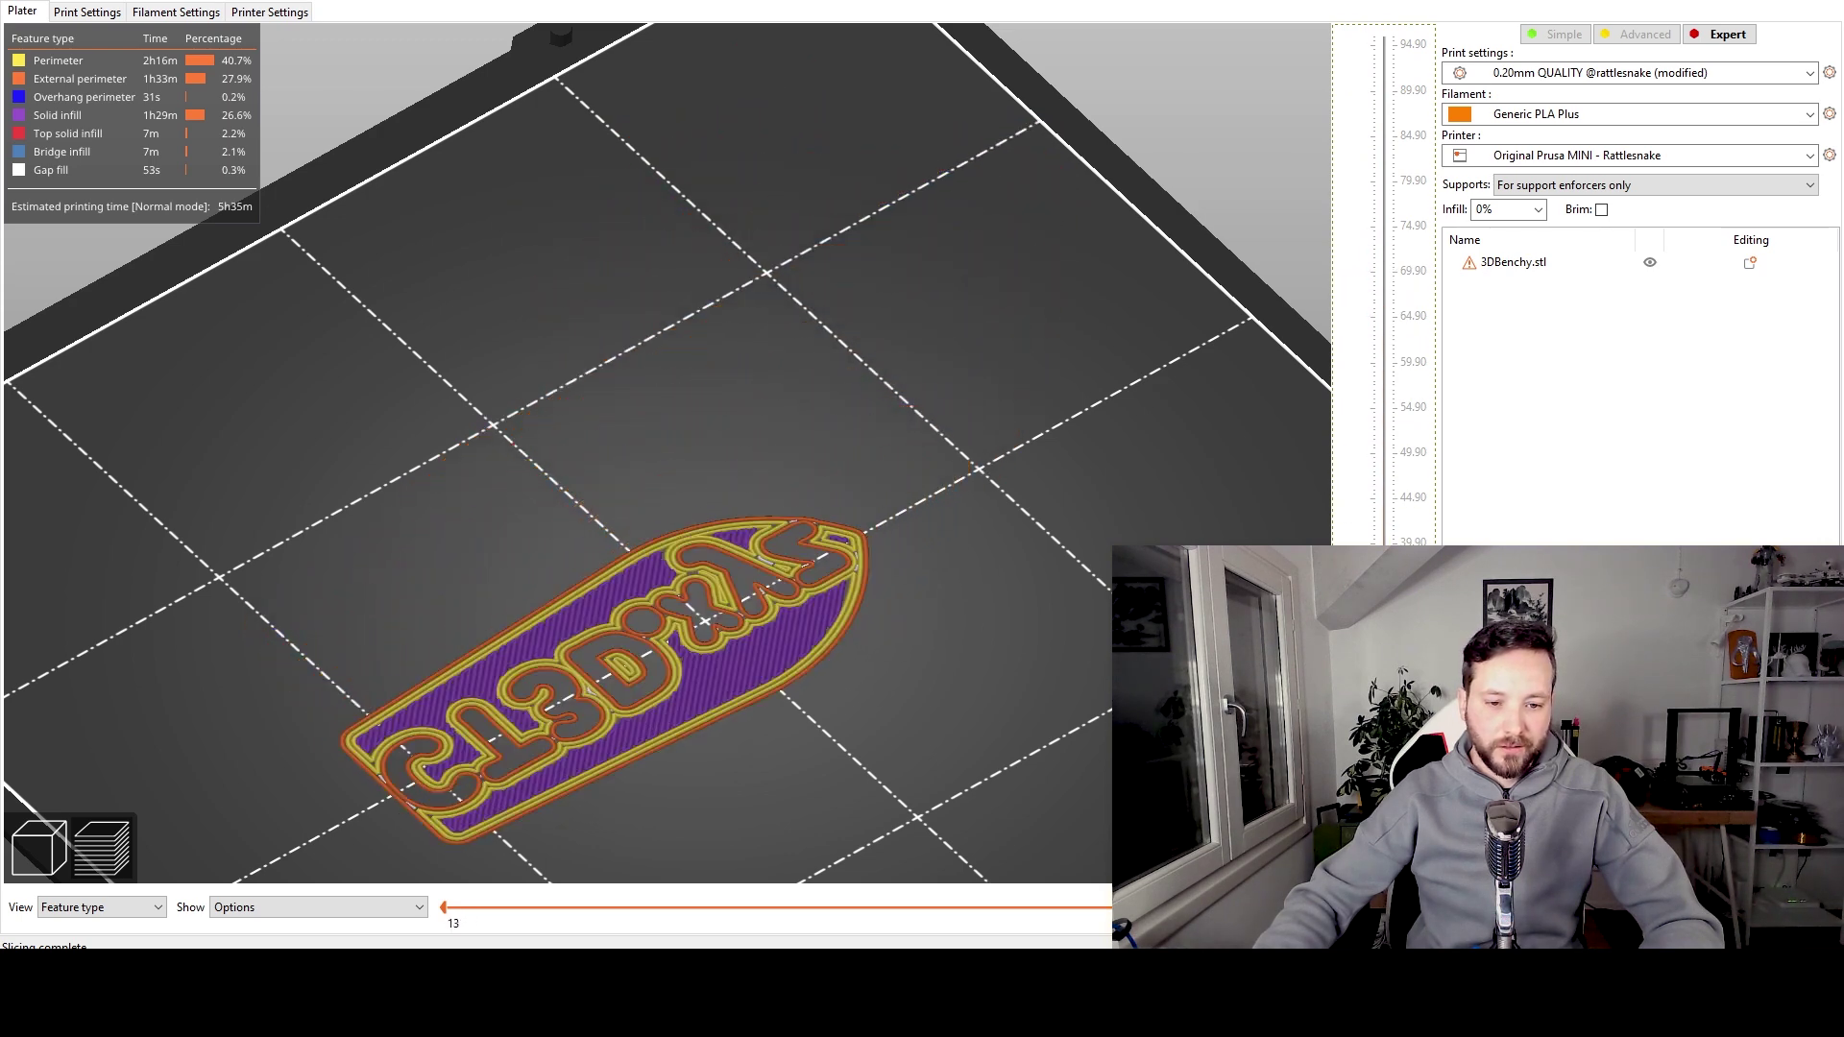
scroll(909, 718, "down", 3)
scroll(896, 781, "up", 4)
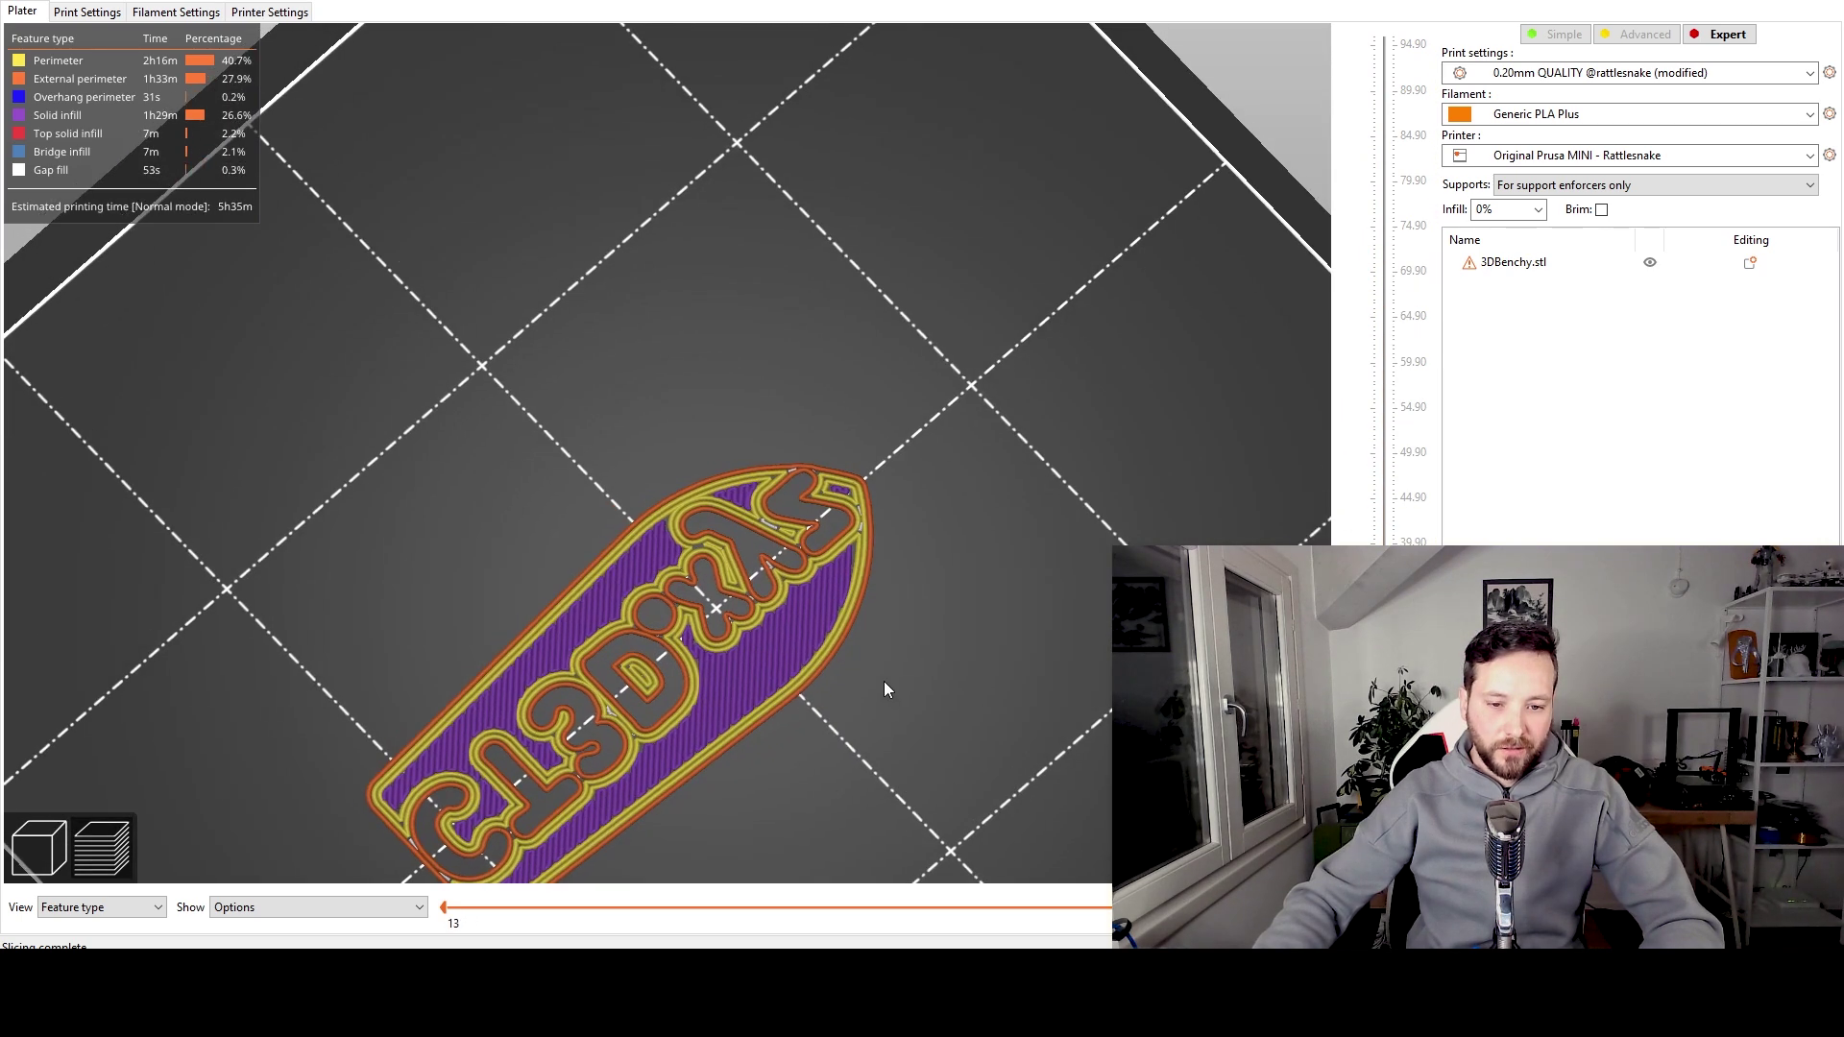
middle_click_drag(882, 681, 945, 519)
scroll(946, 520, "up", 3)
left_click_drag(1004, 470, 933, 521)
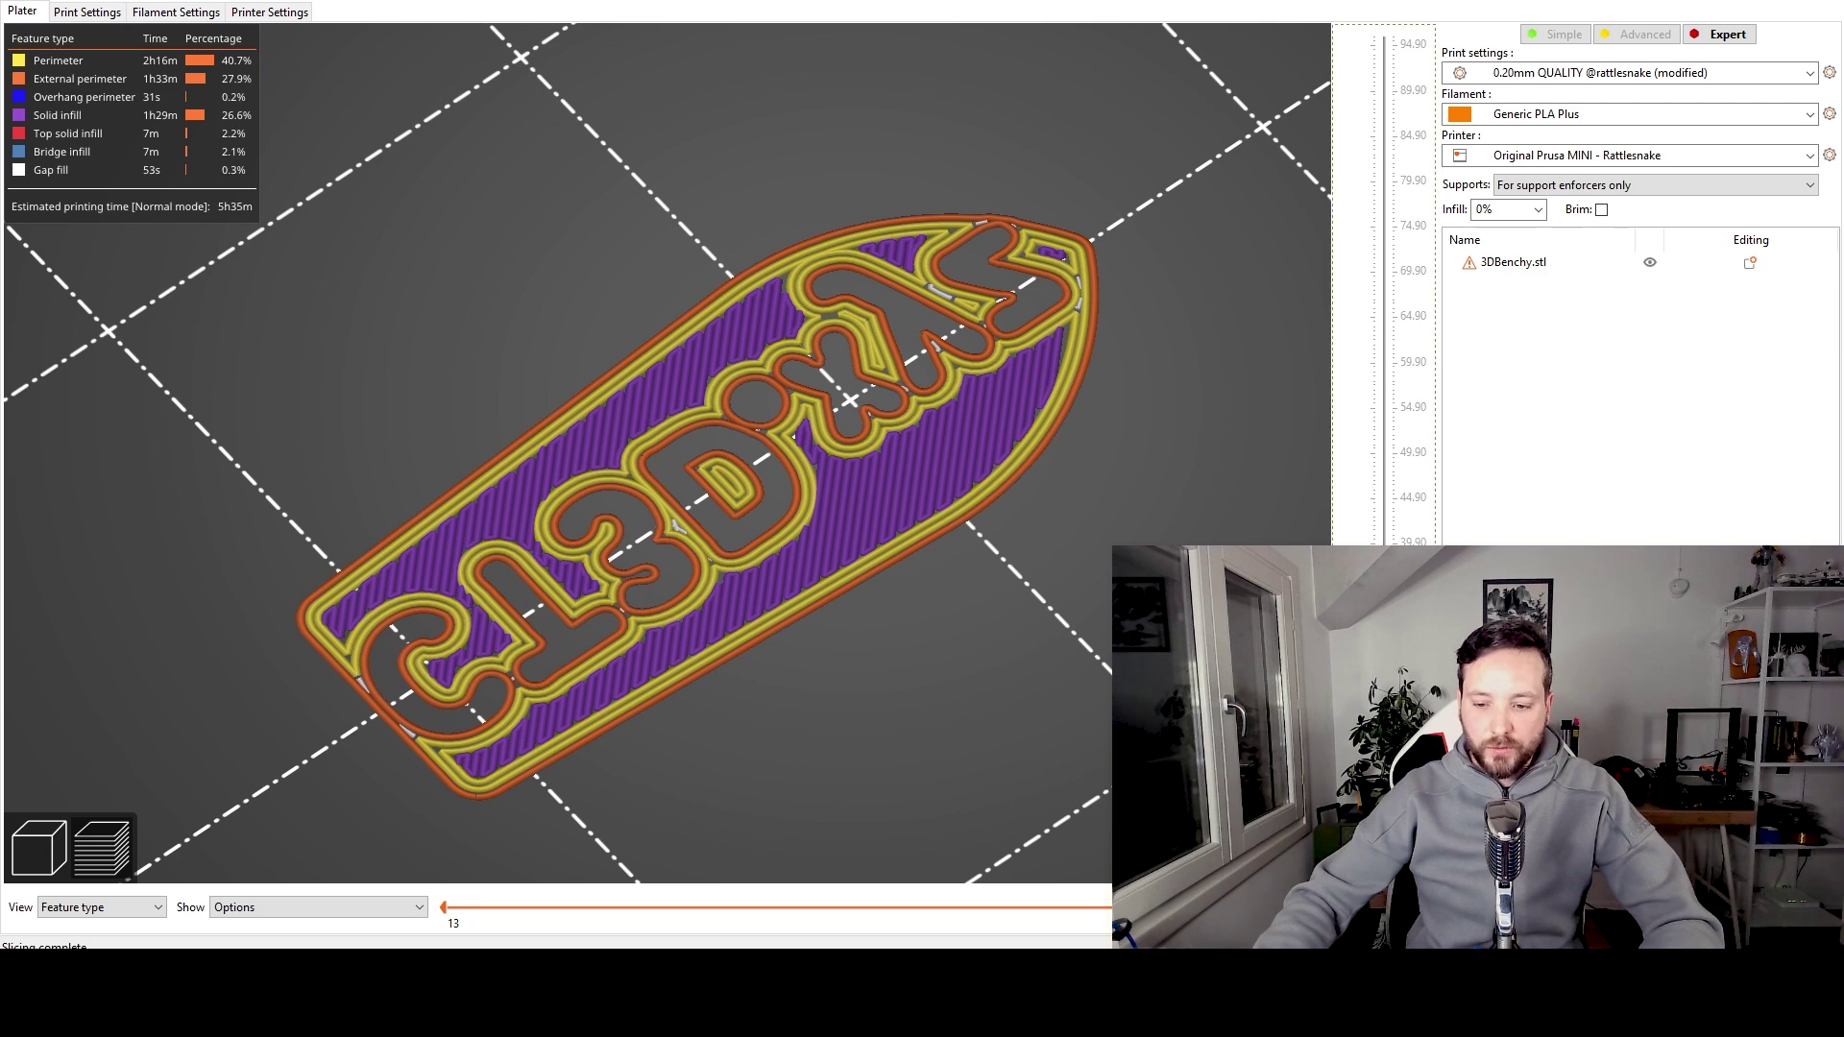
key("Down")
key("Down")
key("Down")
key("Down")
key("Up")
key("Up")
key("Up")
key("Up")
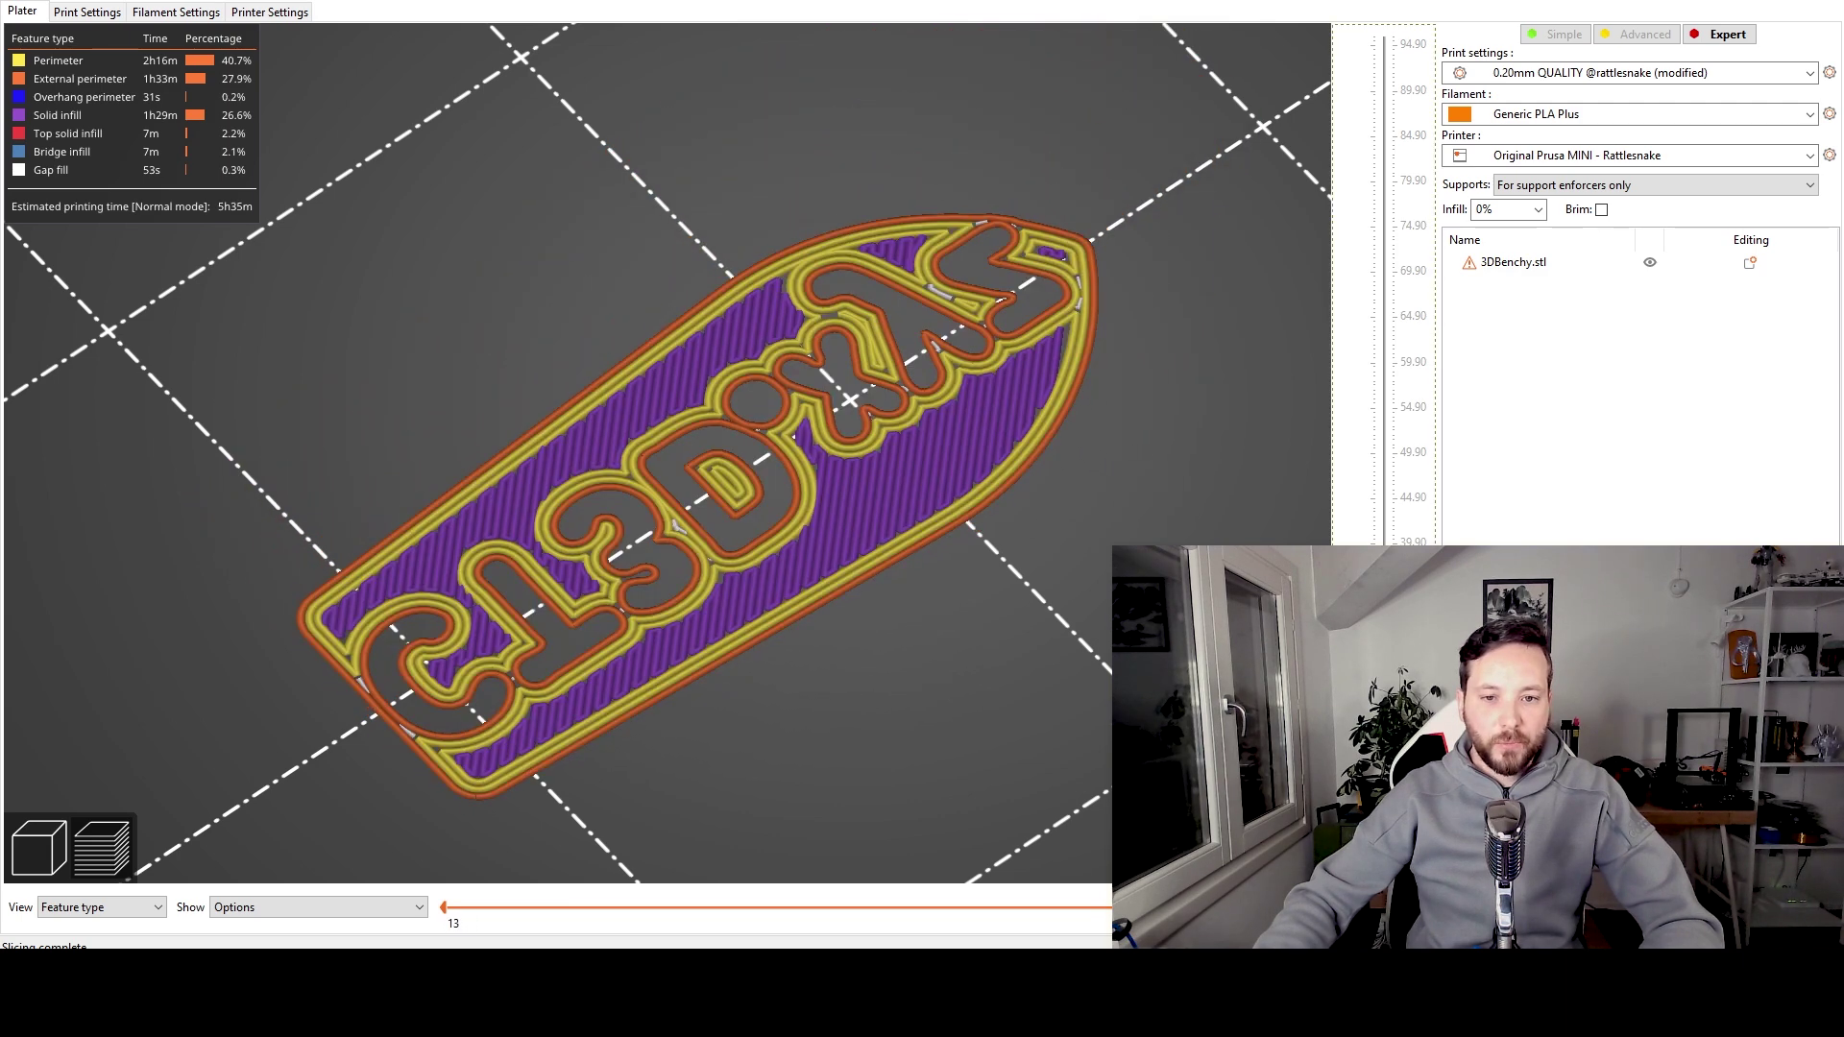
scroll(1073, 481, "down", 3)
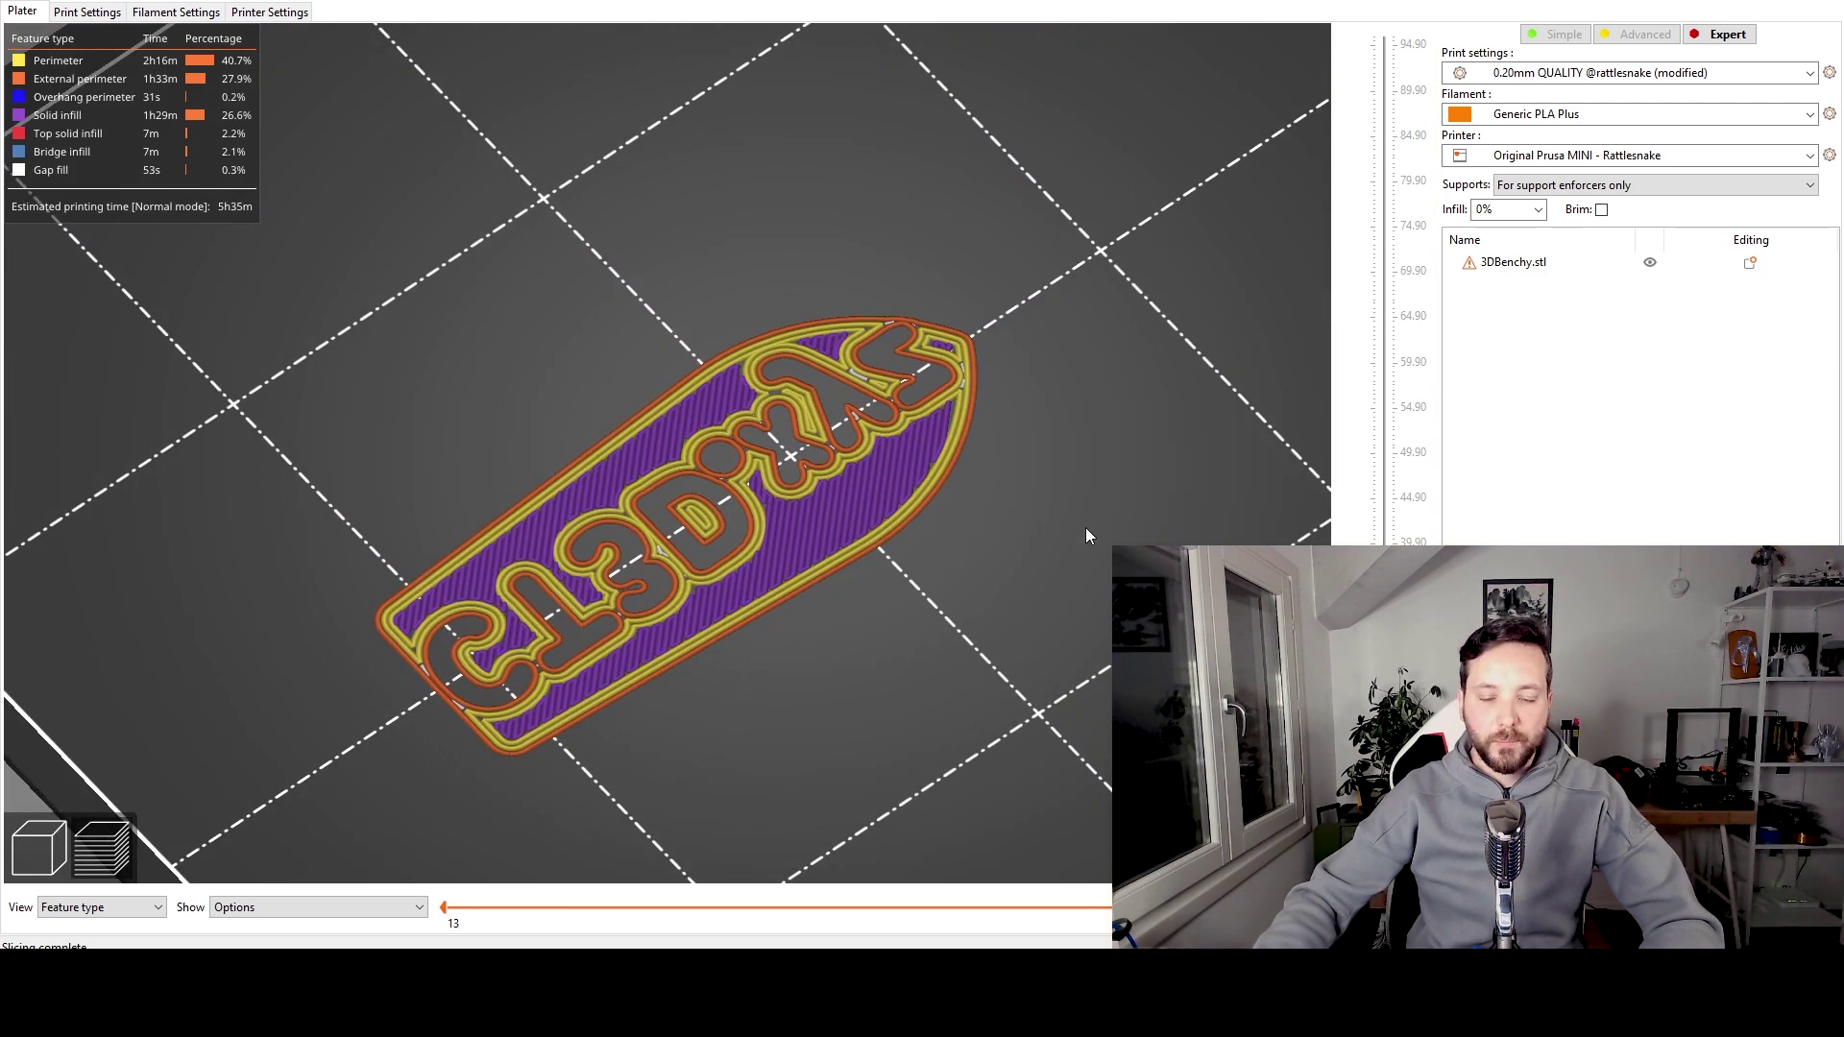
Step: Show all layers to view the whole boat from above, then cut back to the first layer
left_click_drag(1385, 876, 1484, 8)
left_click_drag(1189, 399, 1065, 465)
scroll(663, 451, "up", 5)
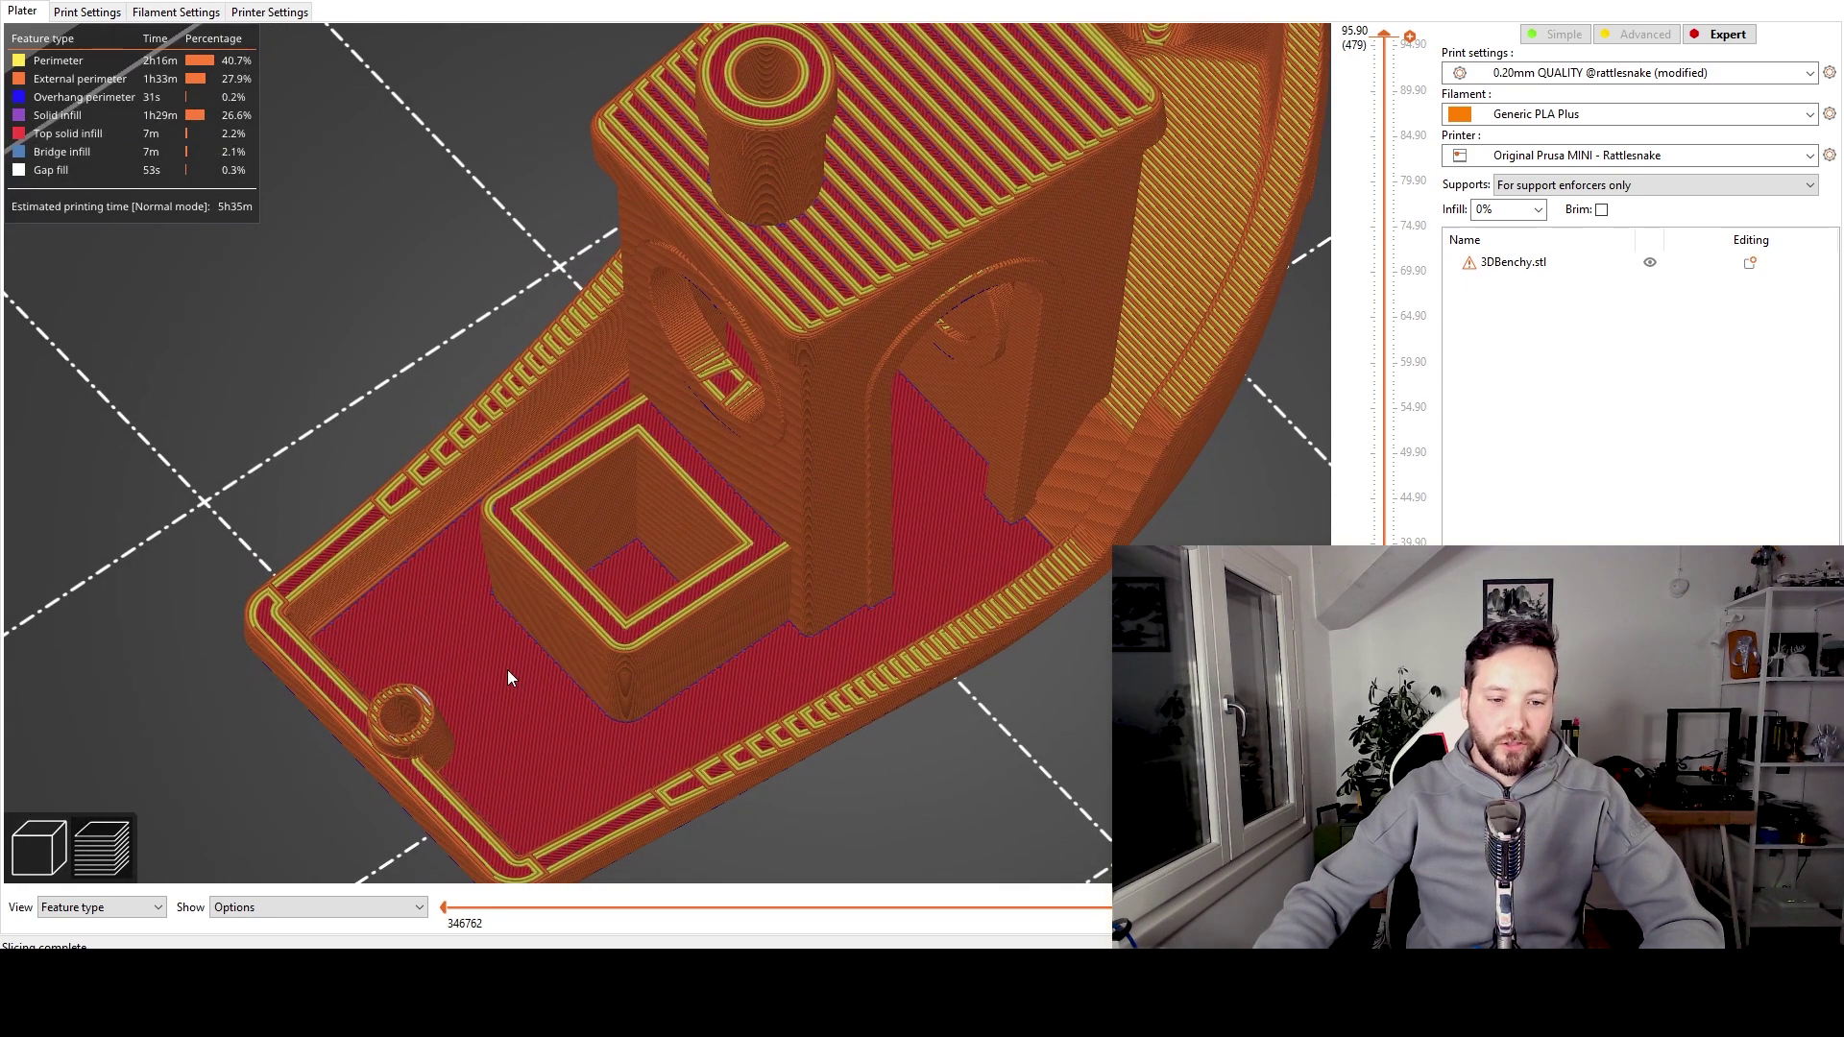
middle_click_drag(479, 646, 422, 585)
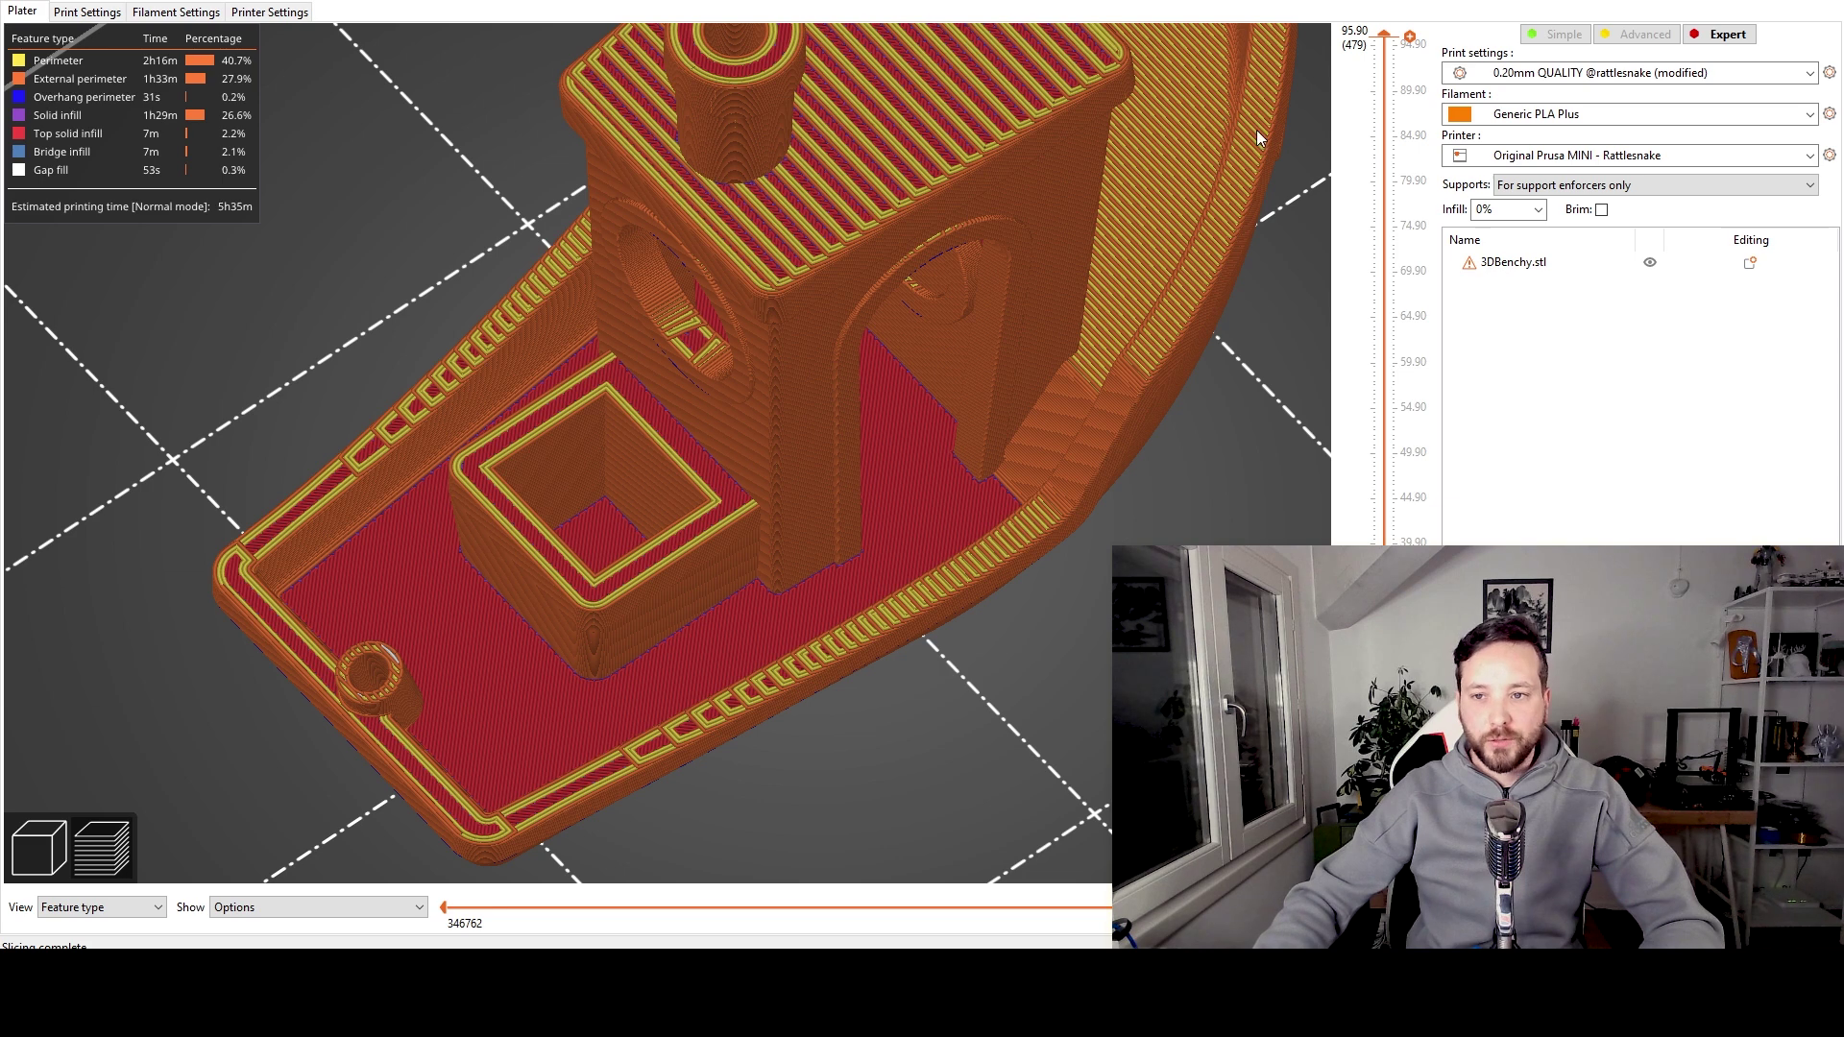
left_click_drag(1382, 32, 1383, 864)
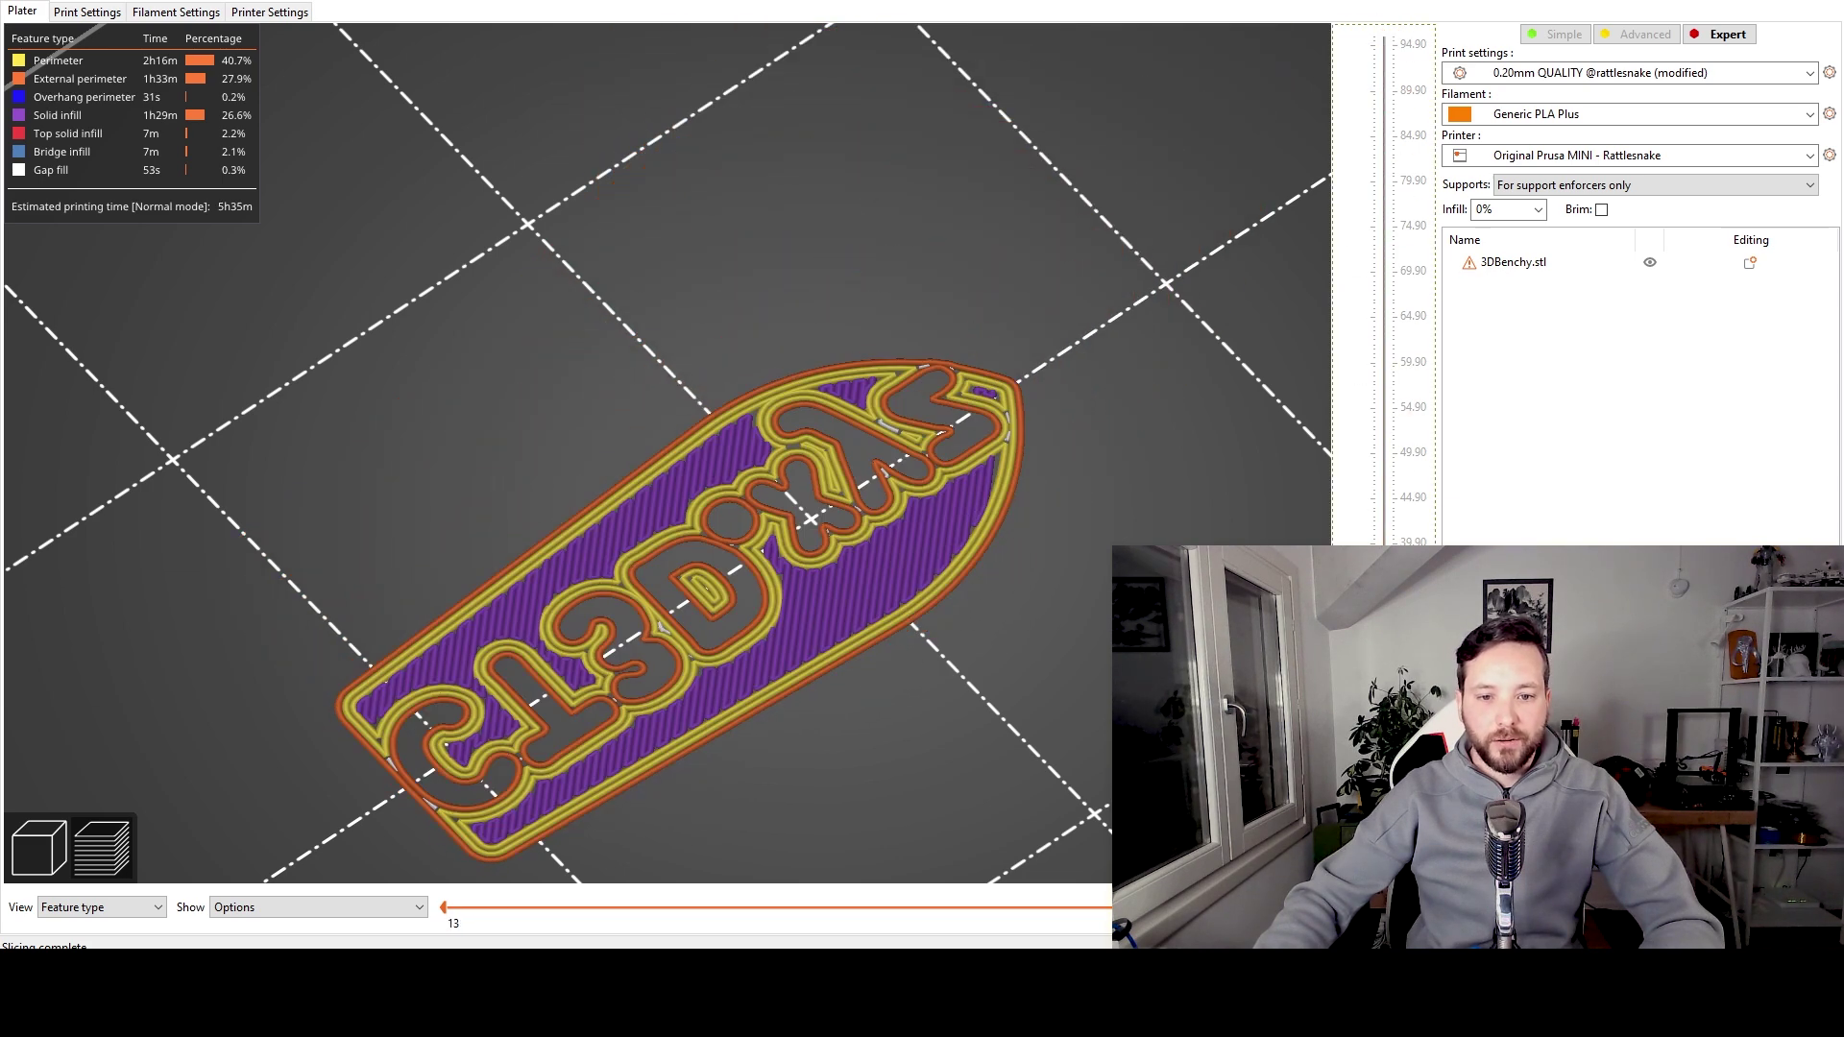
left_click_drag(512, 403, 544, 305)
scroll(548, 310, "up", 3)
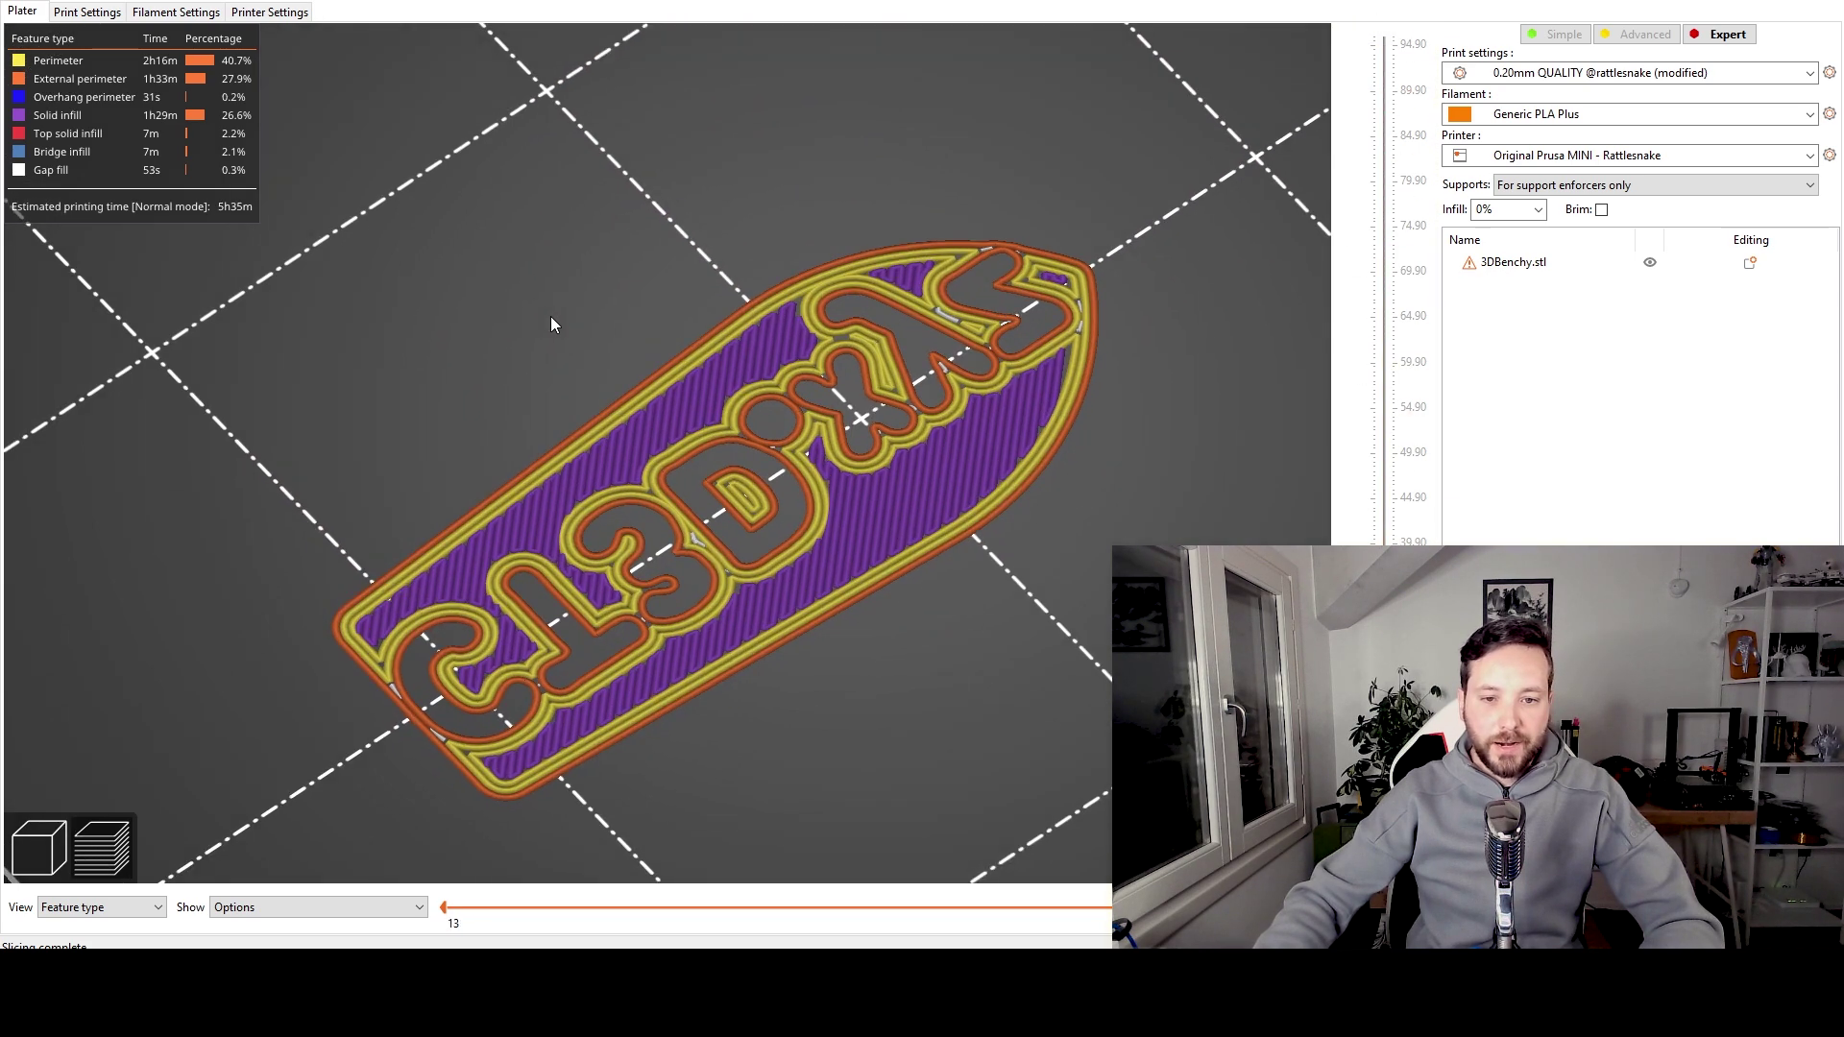
scroll(502, 312, "down", 4)
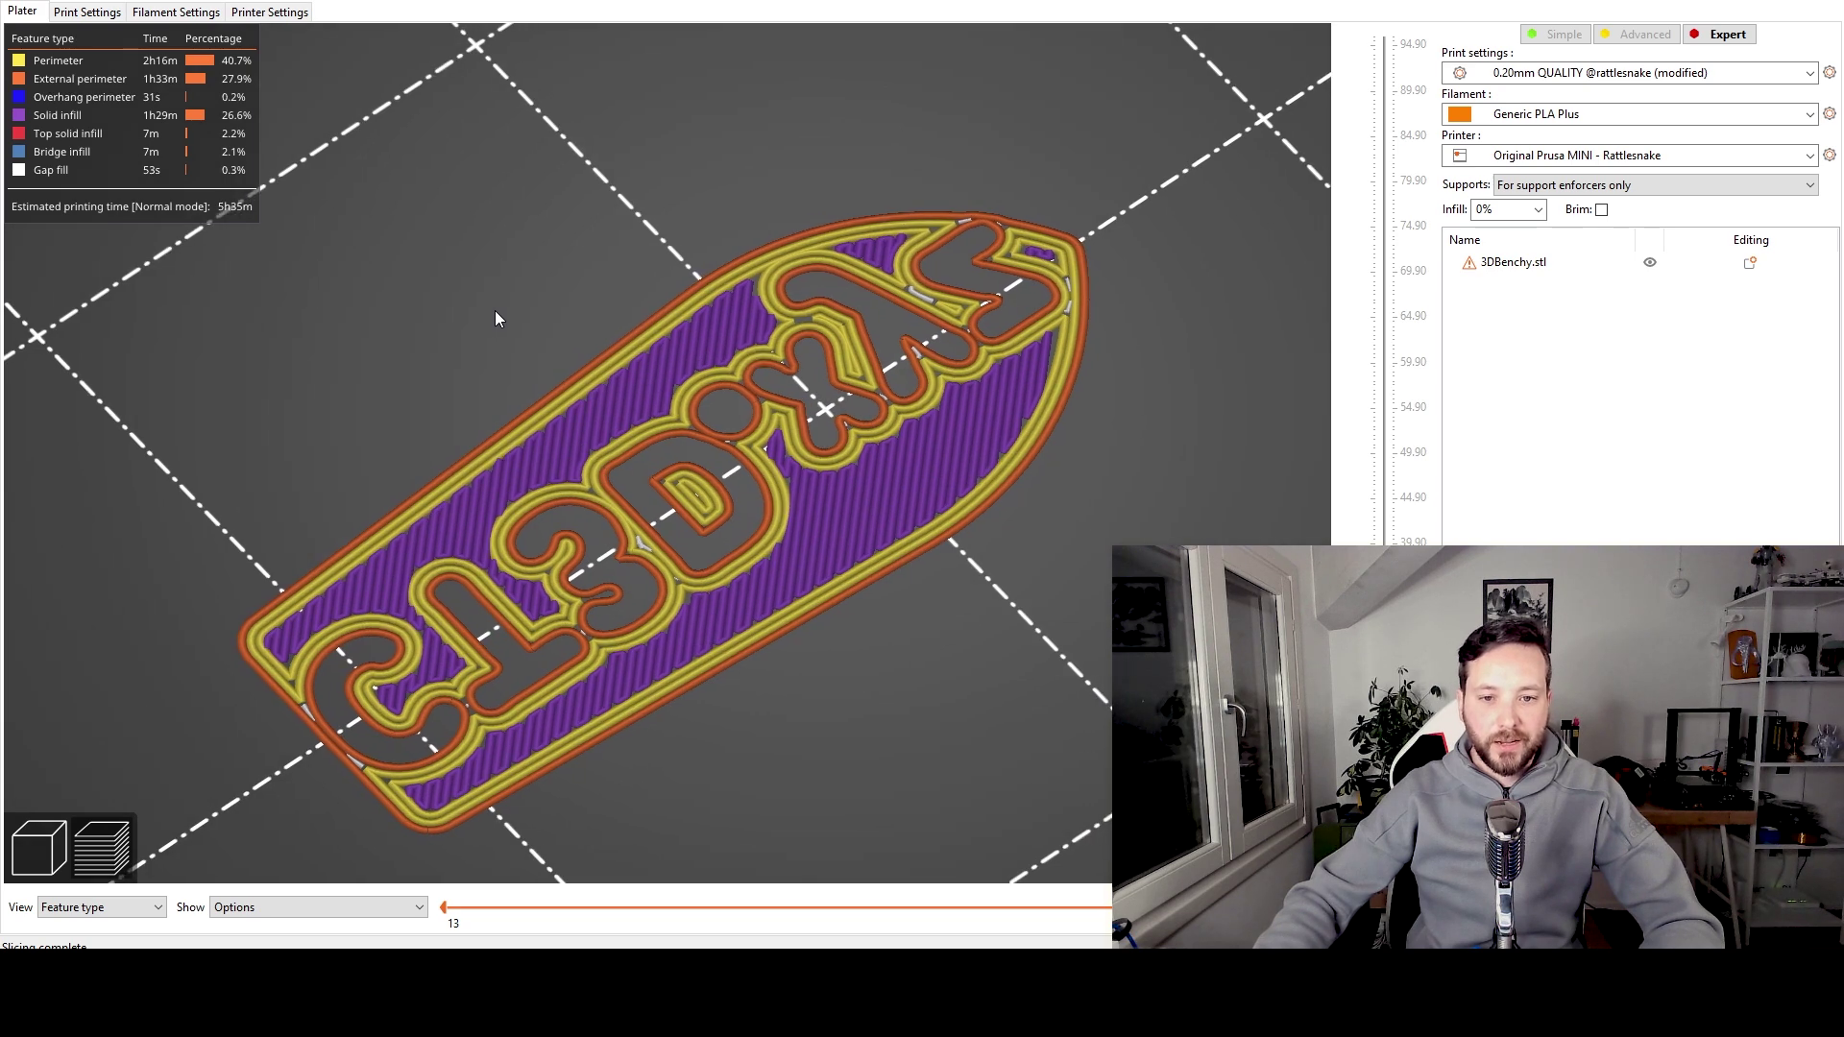
scroll(628, 288, "up", 5)
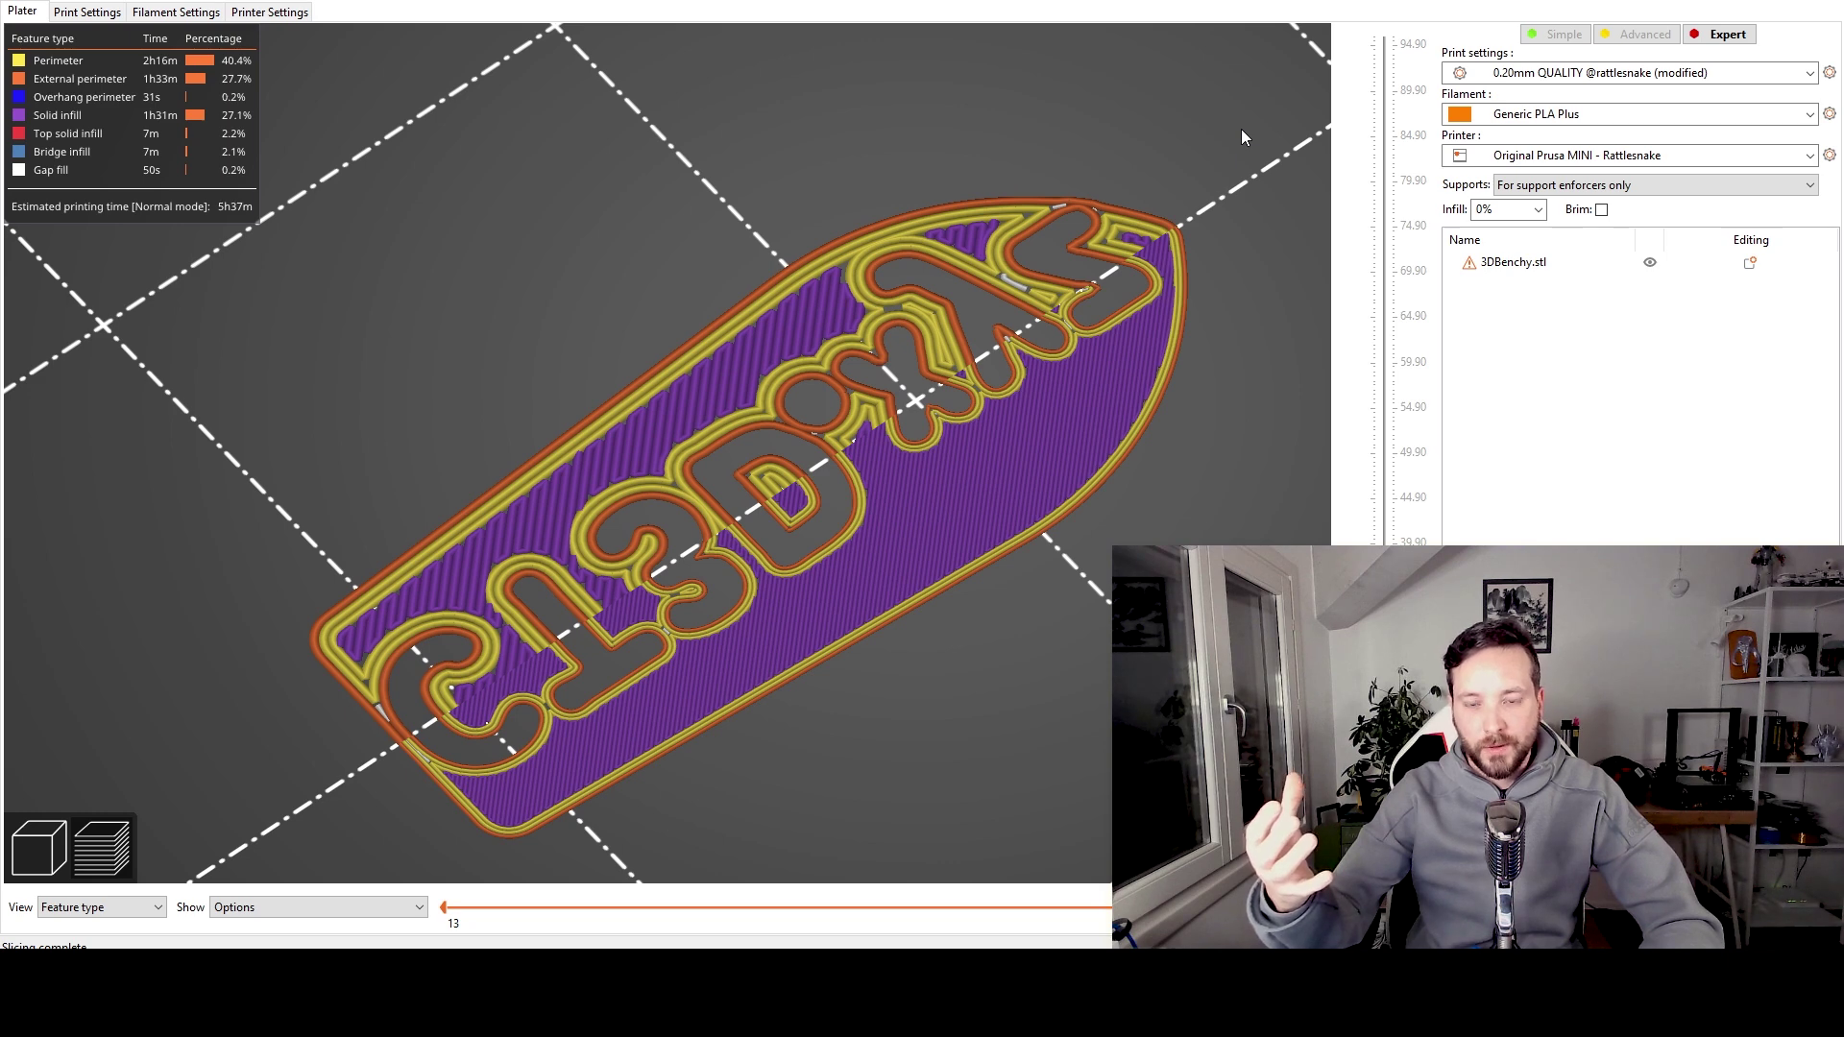
Step: Refresh the preview to see the re-sliced layer with thin perimeters around the letters
key("Down")
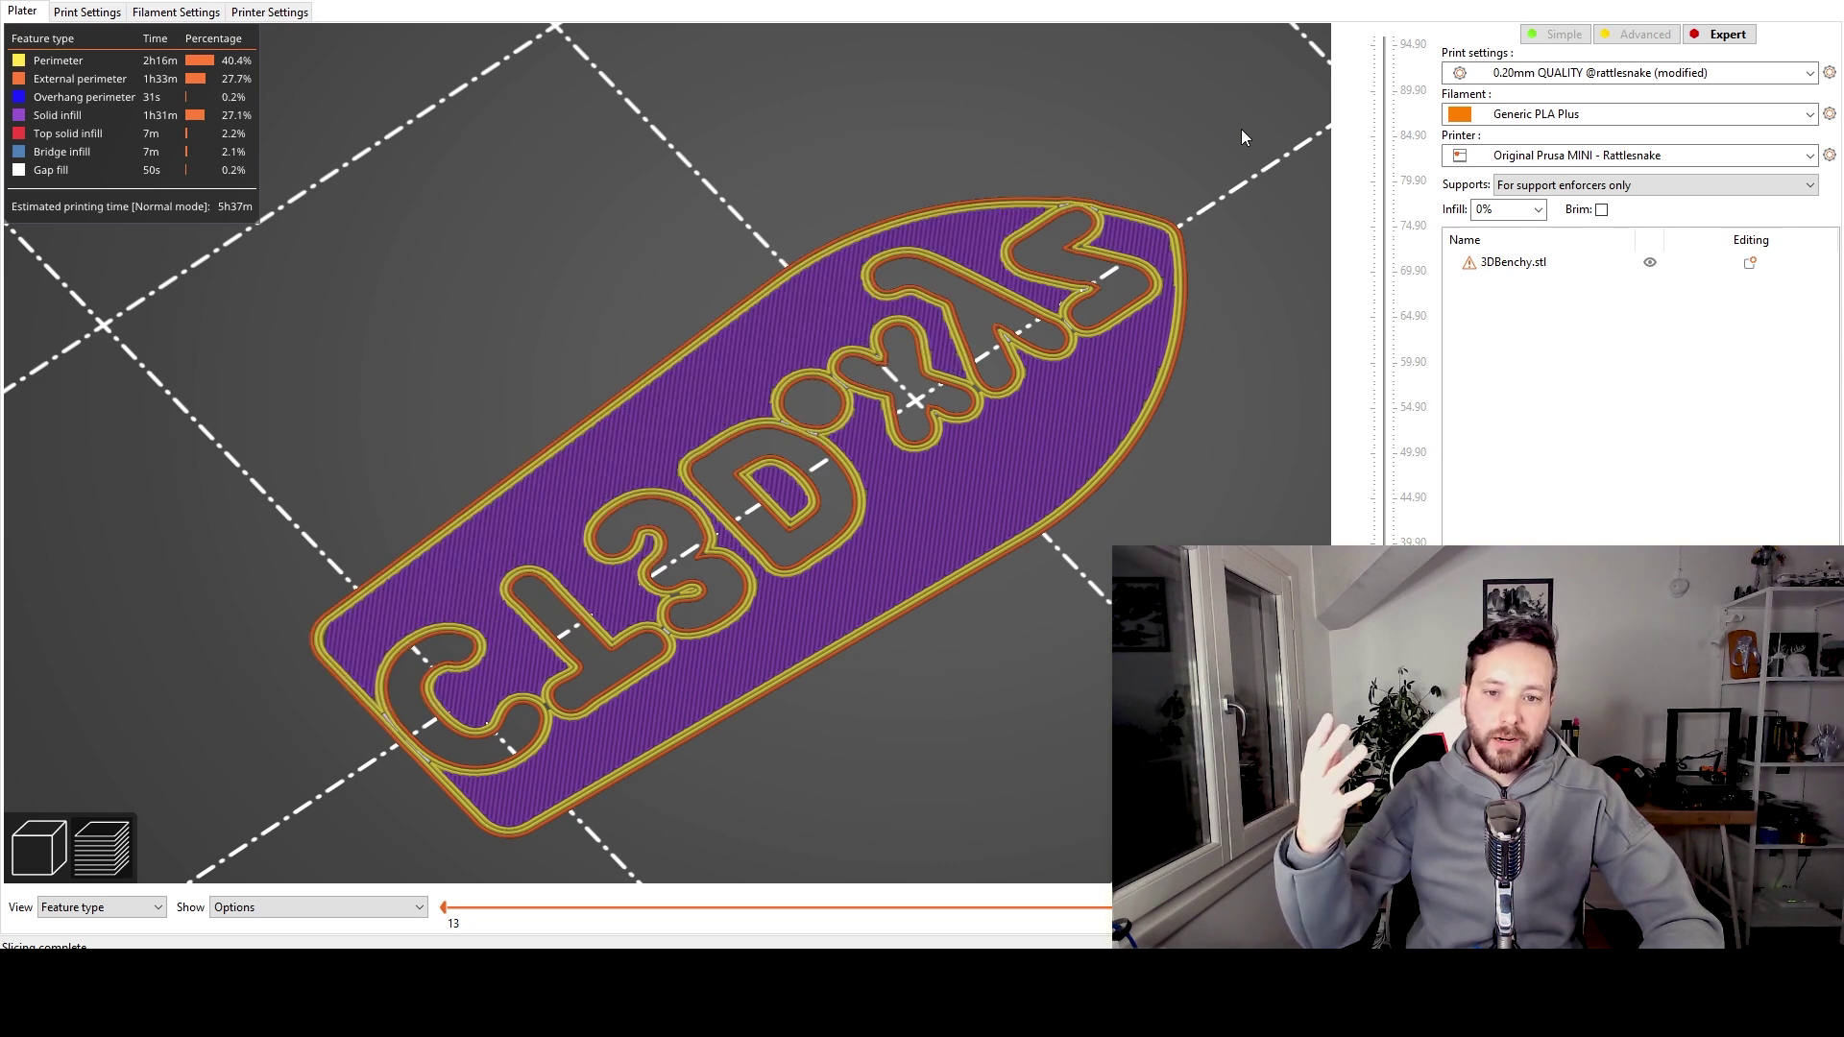